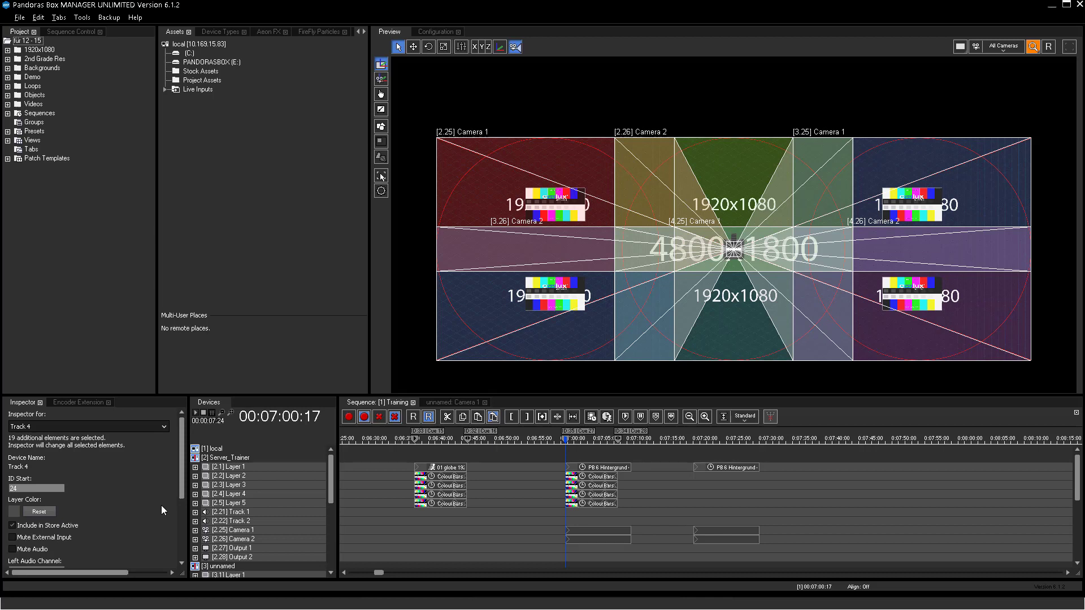
Play the Training sequence and pause it at 00:07:08:13
key("space")
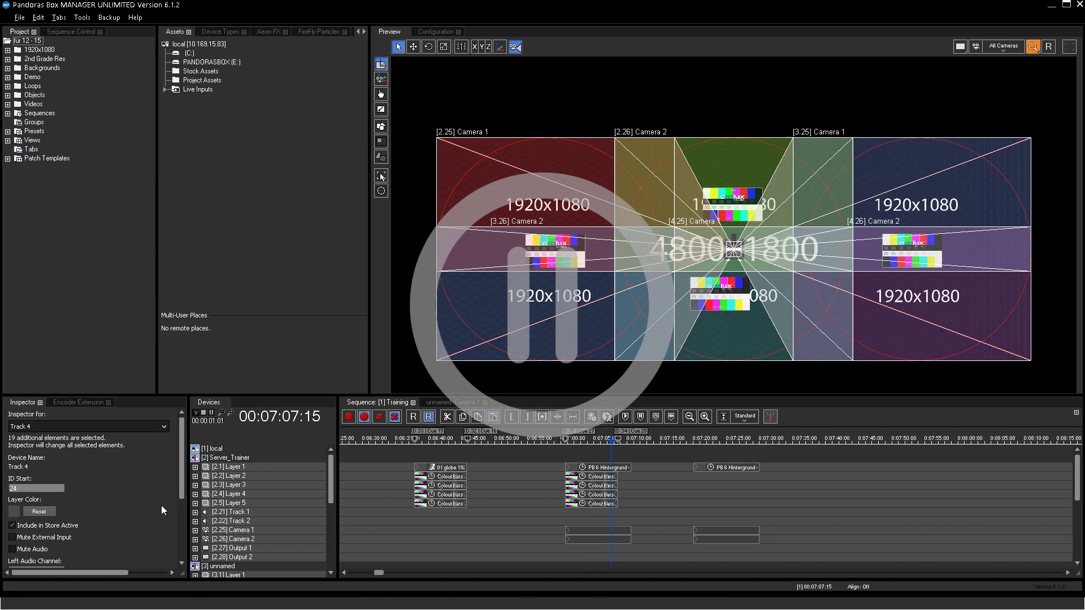
key("space")
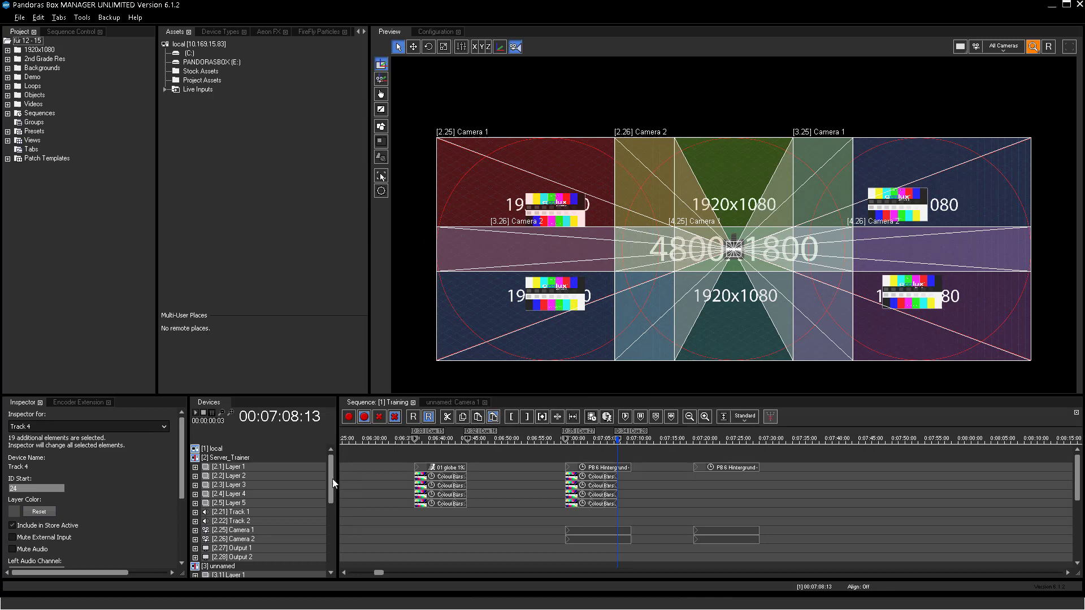
left_click_drag(329, 465, 325, 487)
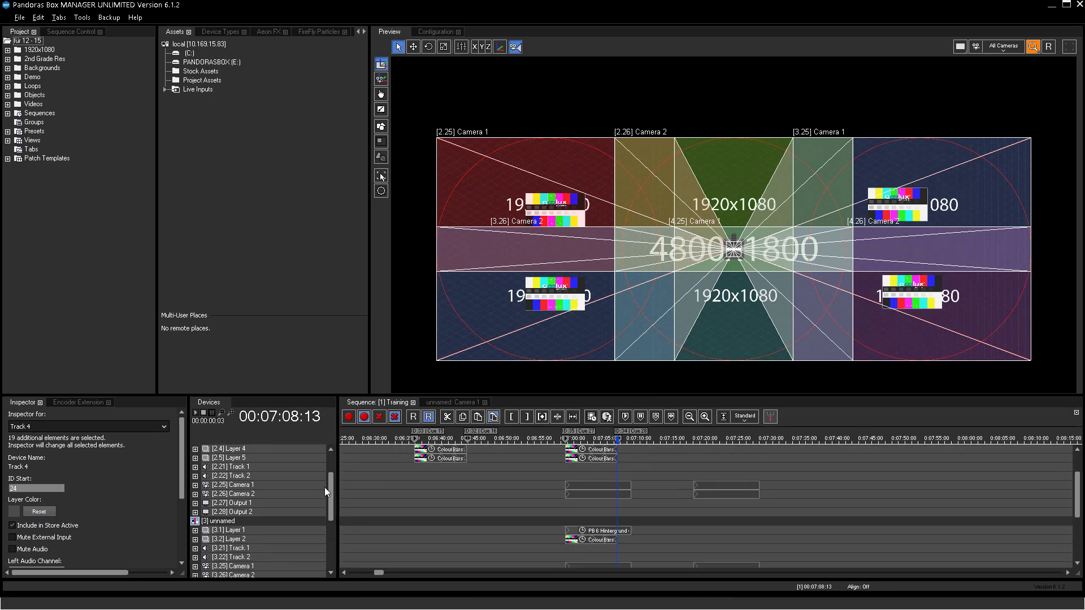
Show all hidden layers of the third unnamed site via Toggle Devices > Show All
left_click(224, 521)
right_click(225, 521)
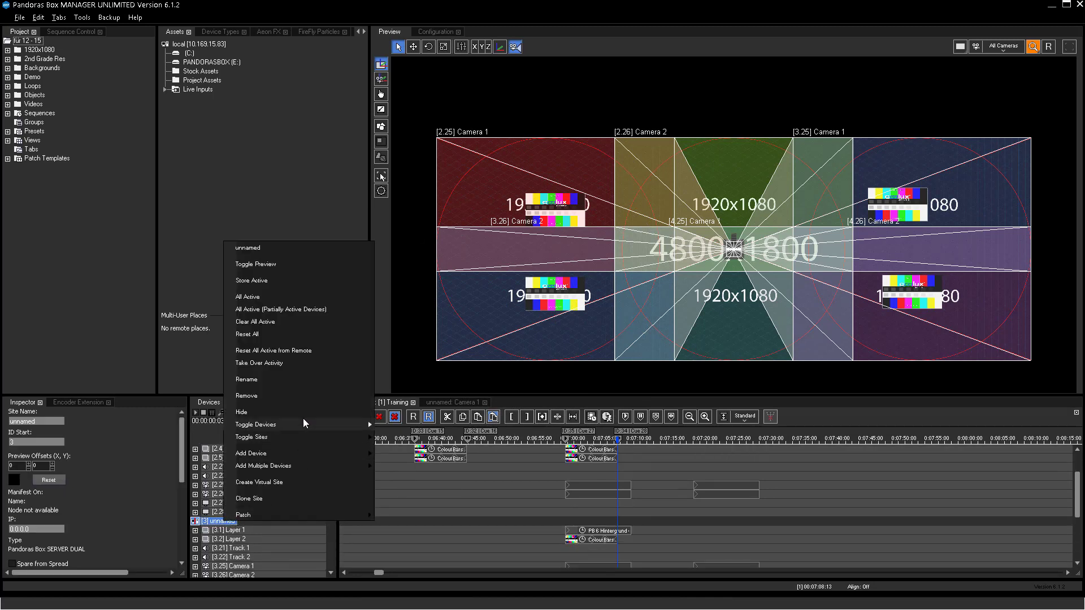
left_click(395, 424)
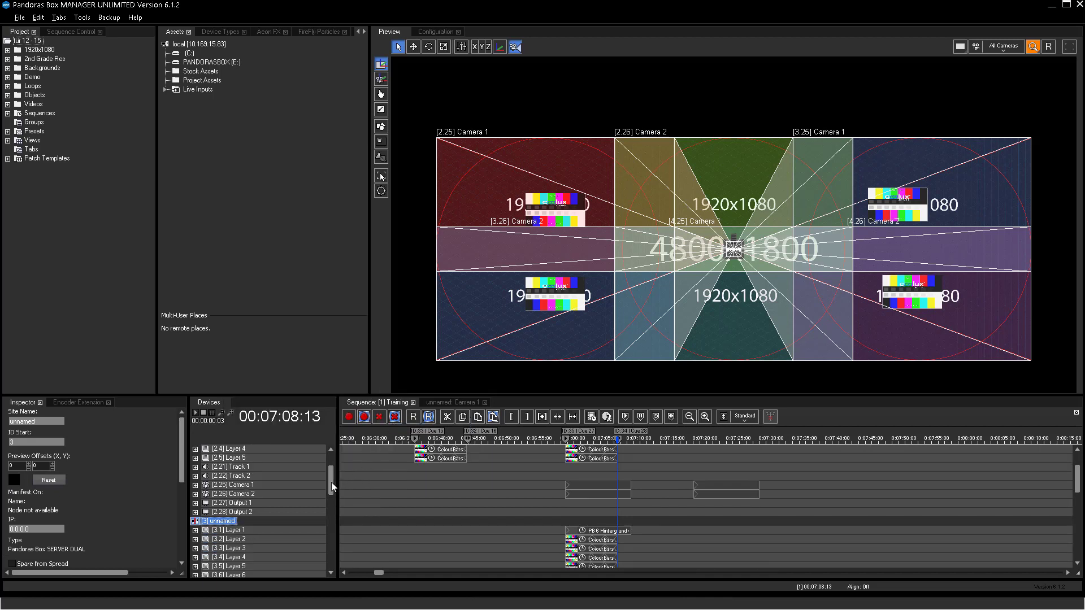
left_click_drag(331, 483, 323, 546)
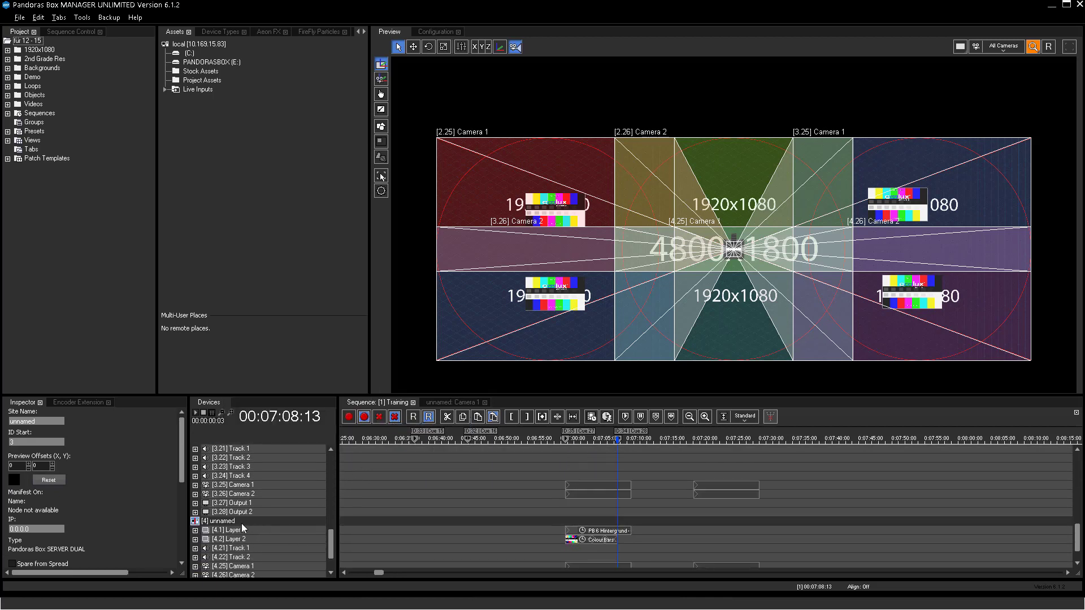
Show all hidden layers of the fourth unnamed site the same way
left_click(231, 522)
right_click(229, 521)
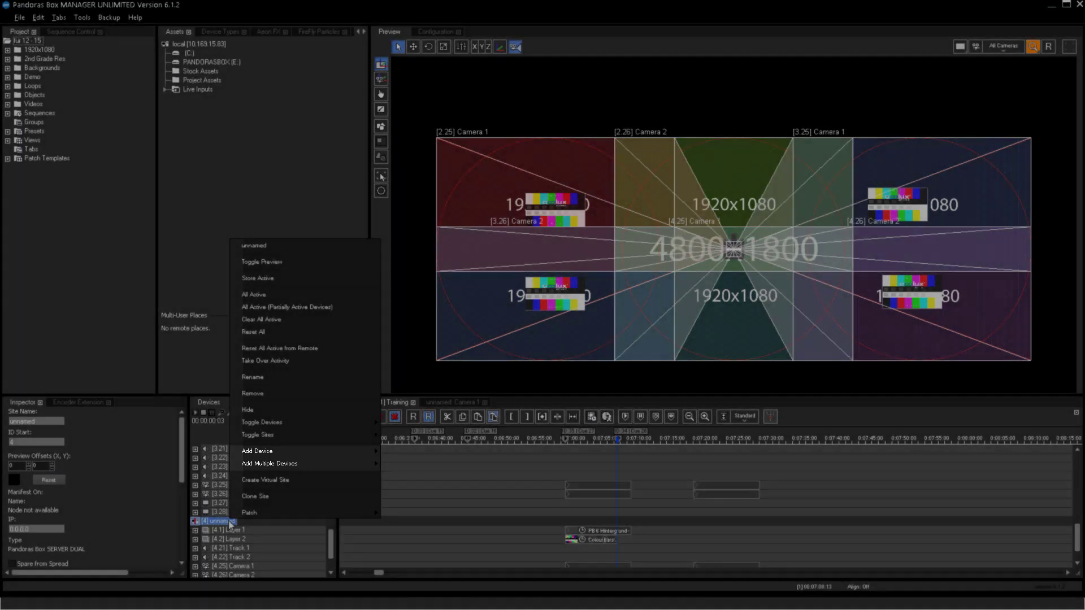
mouse_move(262, 423)
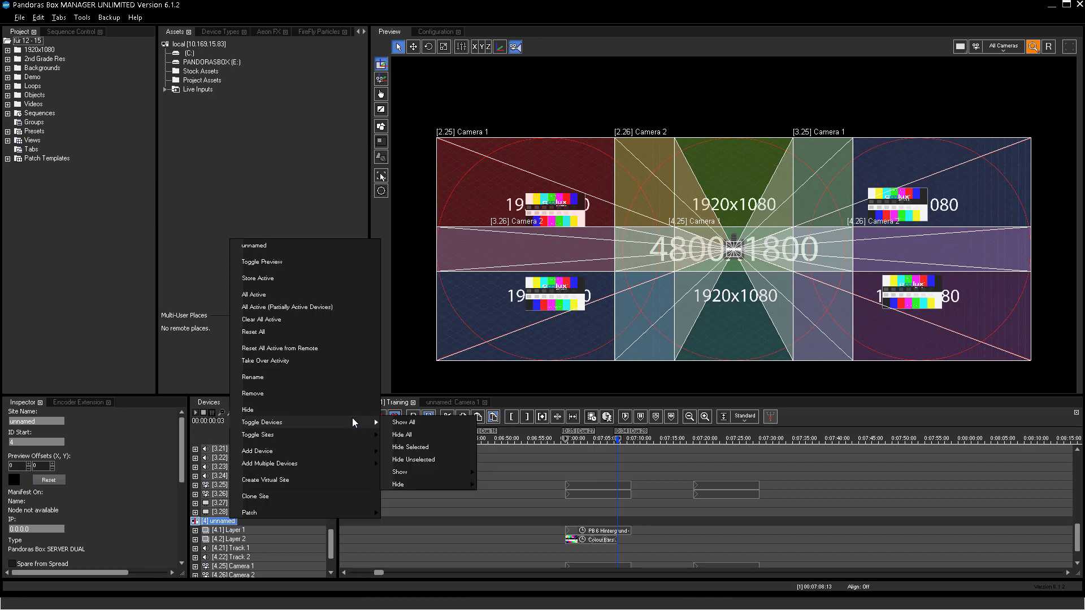
left_click(397, 425)
left_click_drag(331, 515, 327, 460)
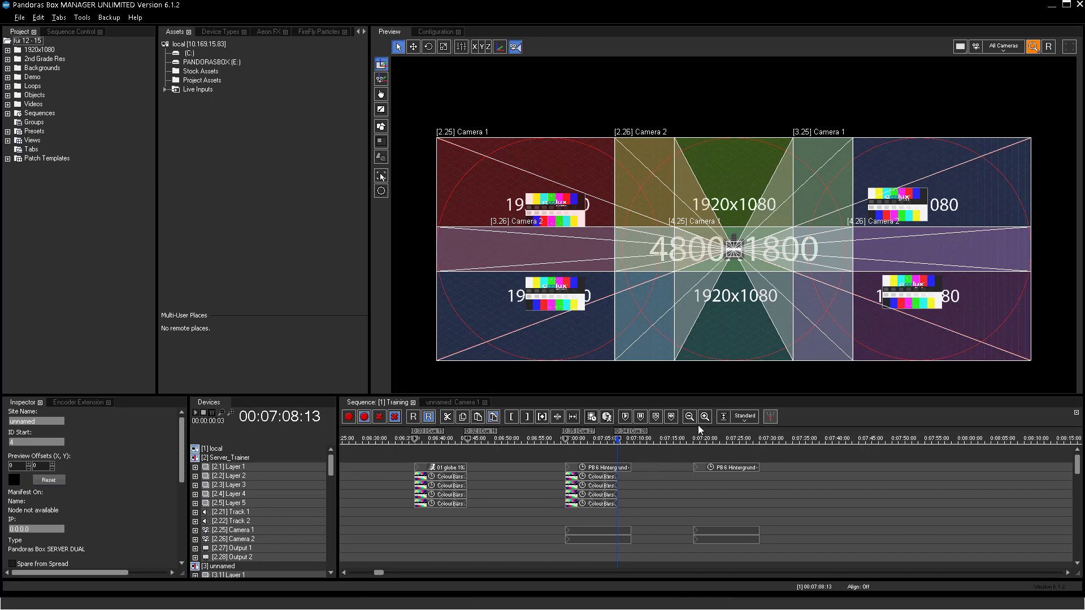
Zoom the timeline in three steps and start playback from the globe clip near 00:06:39
key("plus")
key("plus")
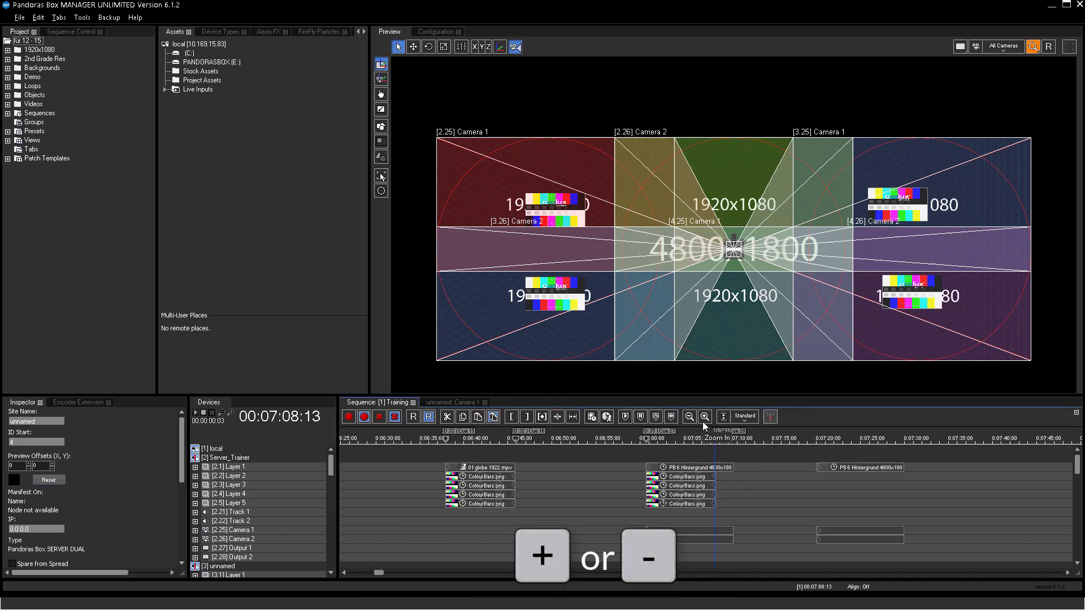
key("plus")
left_click(704, 421)
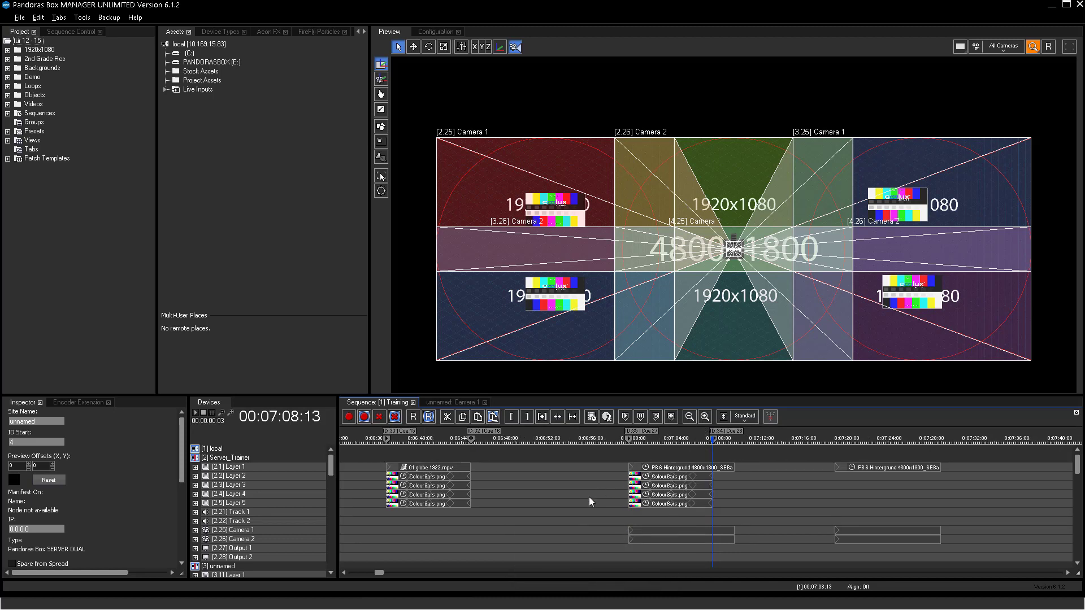
left_click(404, 443)
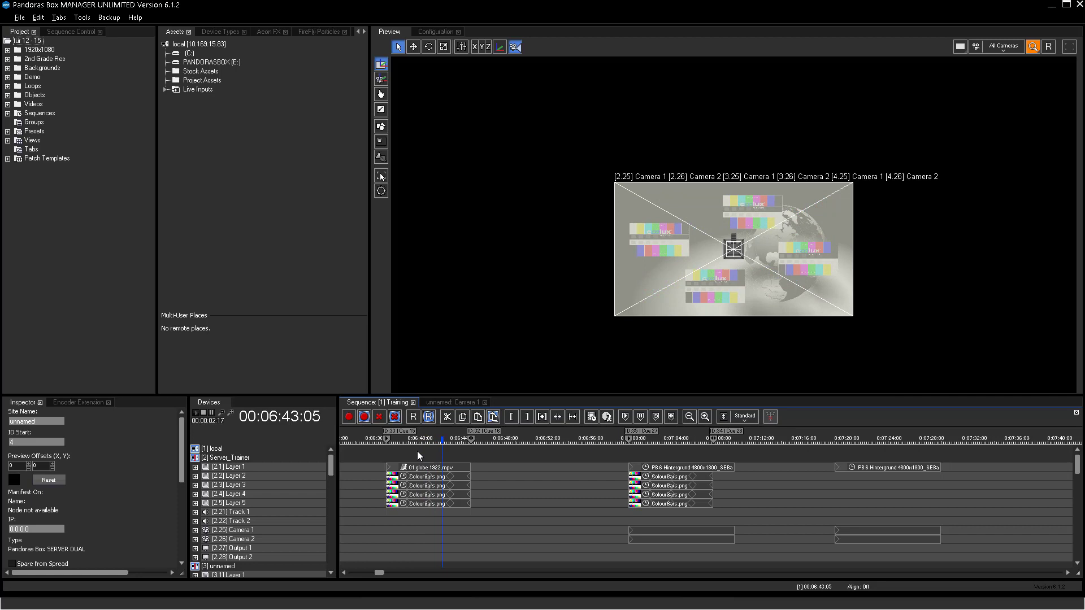
Stop playback and paste a copy of the Layer 2 ColourBars.png clip at the next clip's start
key("space")
left_click(425, 478)
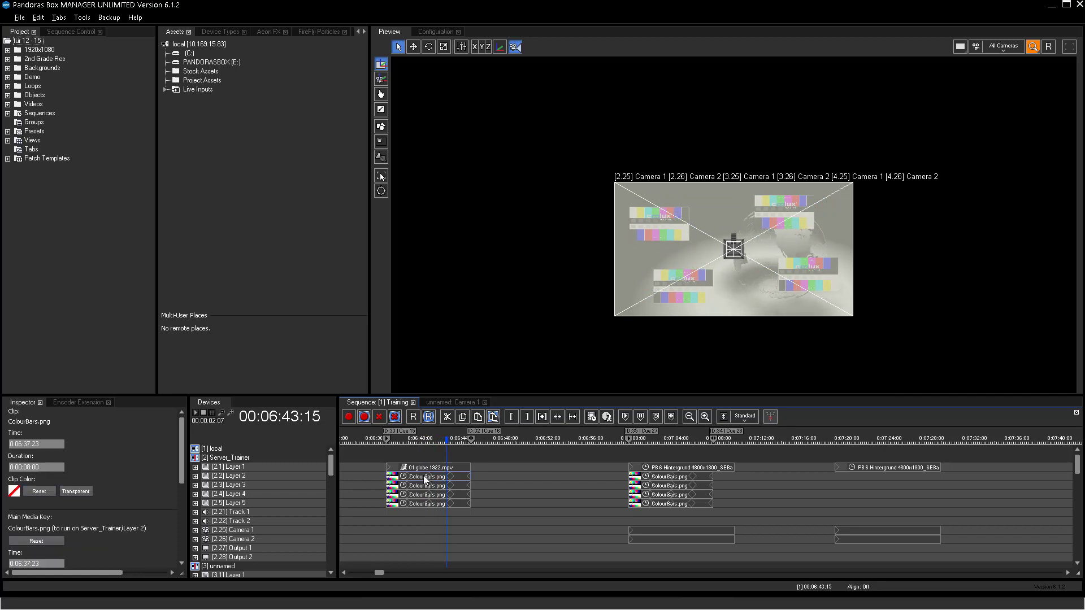
key("ctrl+c")
left_click(826, 443)
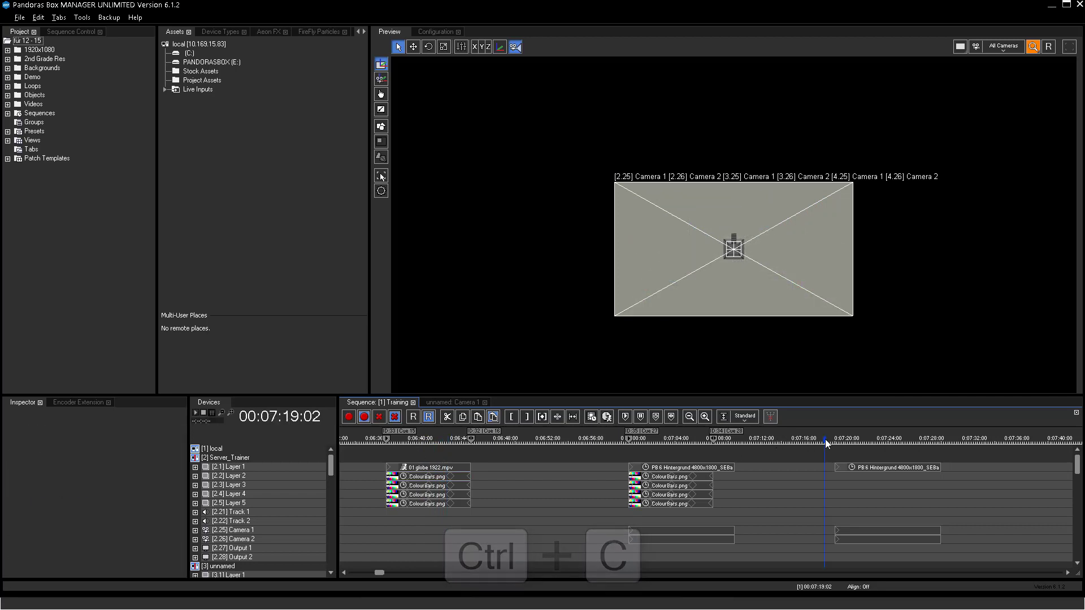
key("ctrl+Right")
key("ctrl+v")
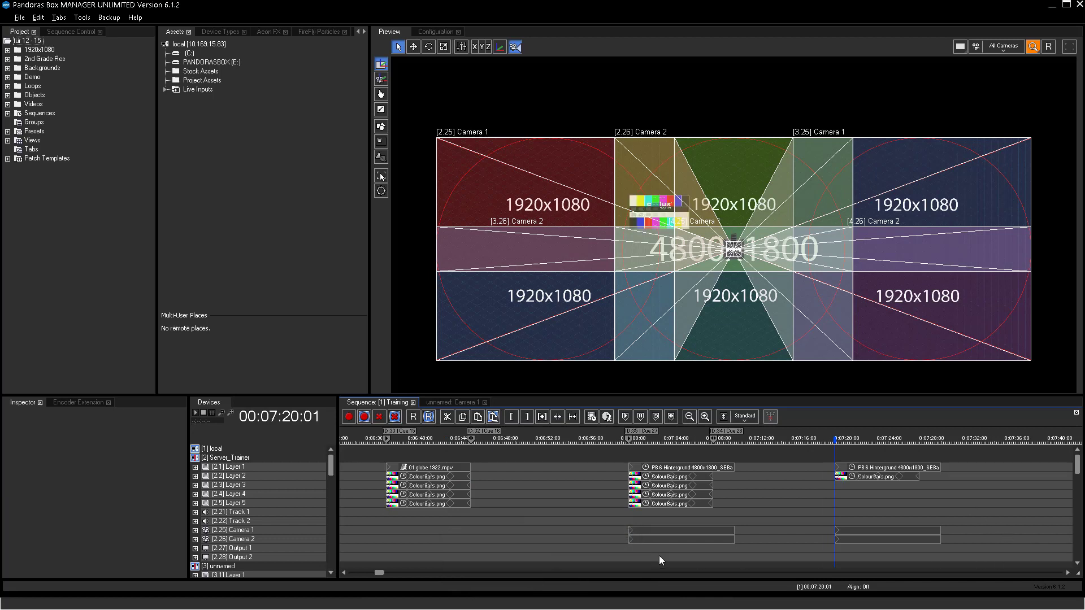
Add Cue 36 at 00:07:20:01 and zoom the timeline around it
left_click(625, 416)
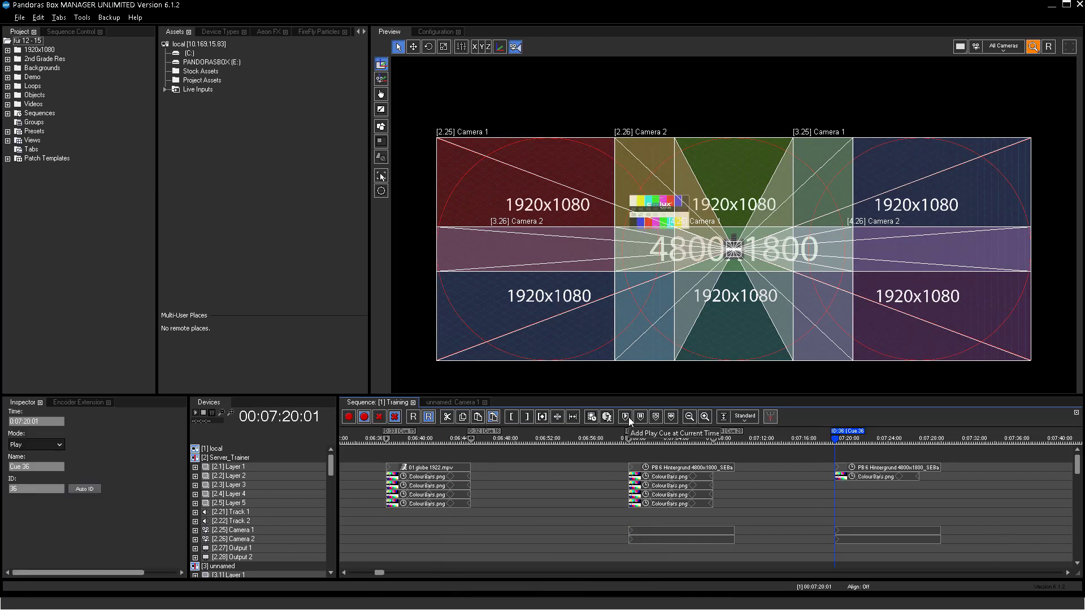
left_click(708, 416)
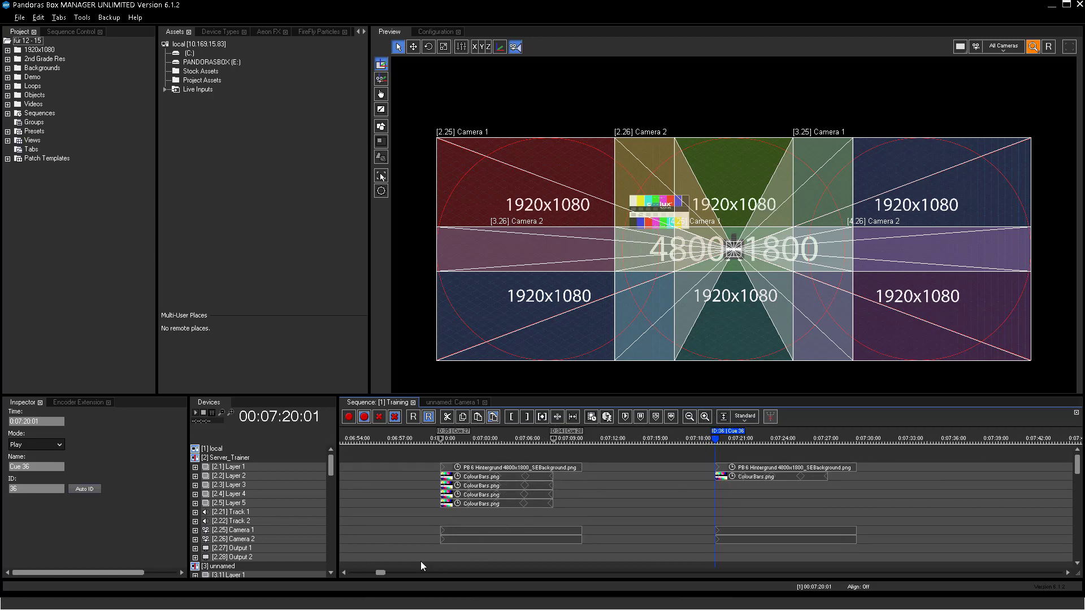
left_click_drag(378, 571, 380, 573)
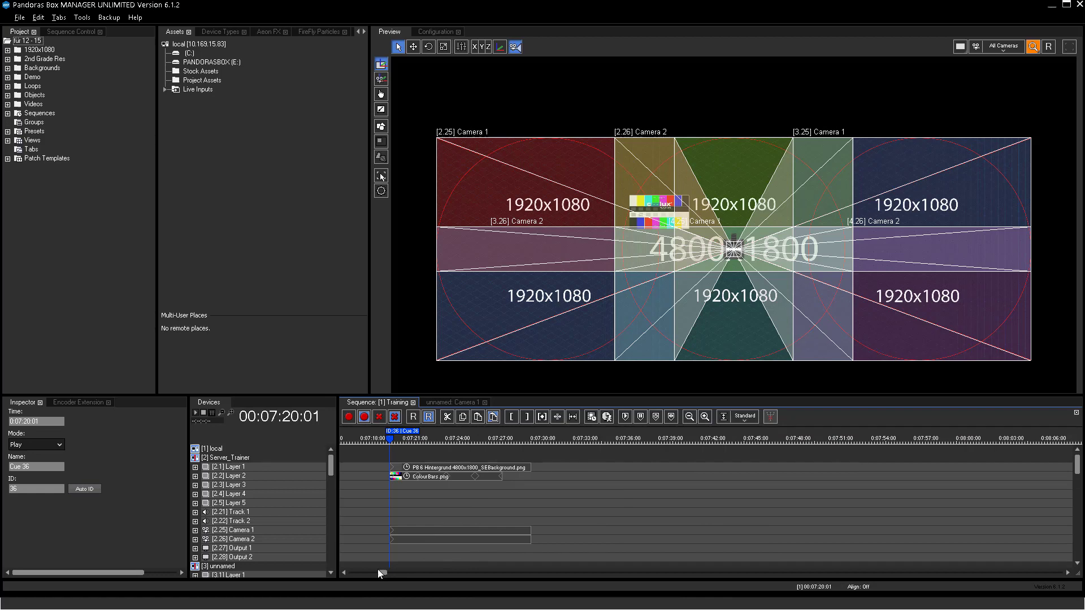
Set the Layer 2 colour bars' first position keyframe to X -1400 px and edit its Y value
left_click(195, 474)
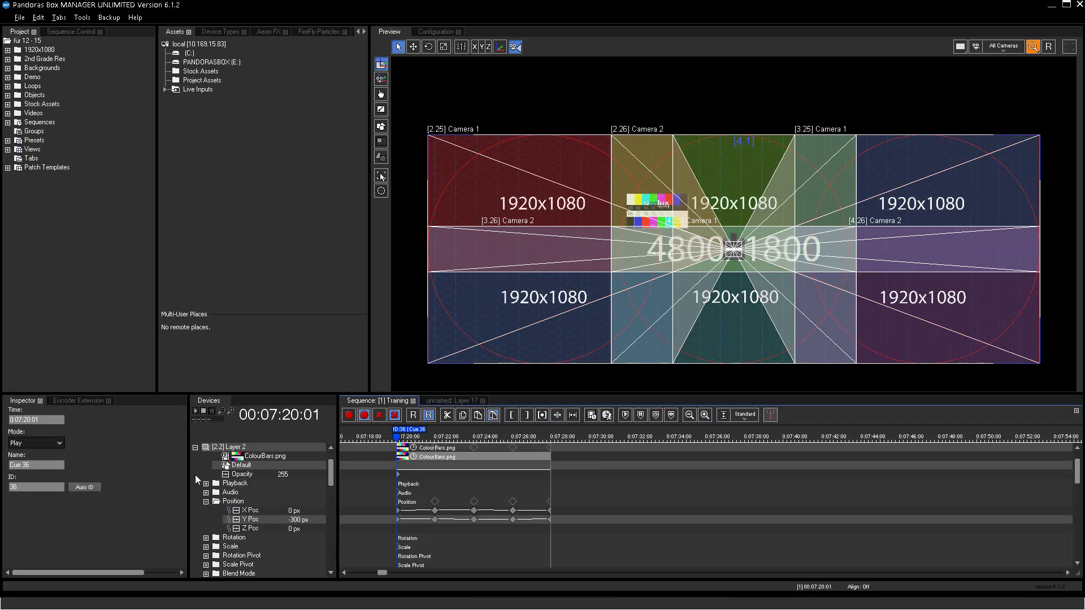
left_click(396, 511)
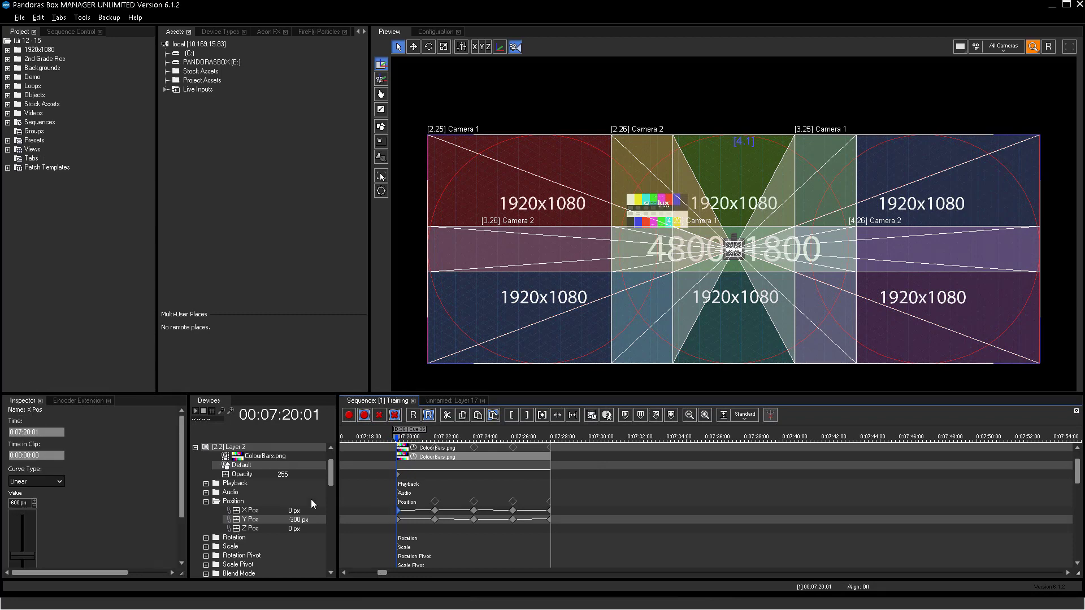
double_click(18, 505)
key("Return")
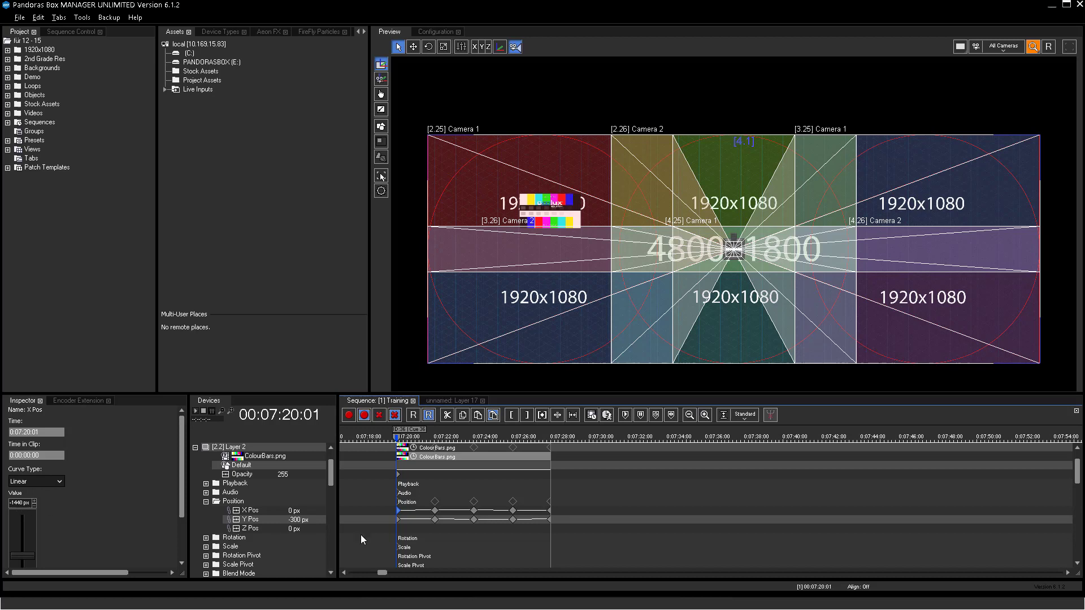
double_click(18, 506)
key("Return")
Set the next position keyframe at 00:07:22:01 to X 1440 px and Y -300 px
key("ctrl+Right")
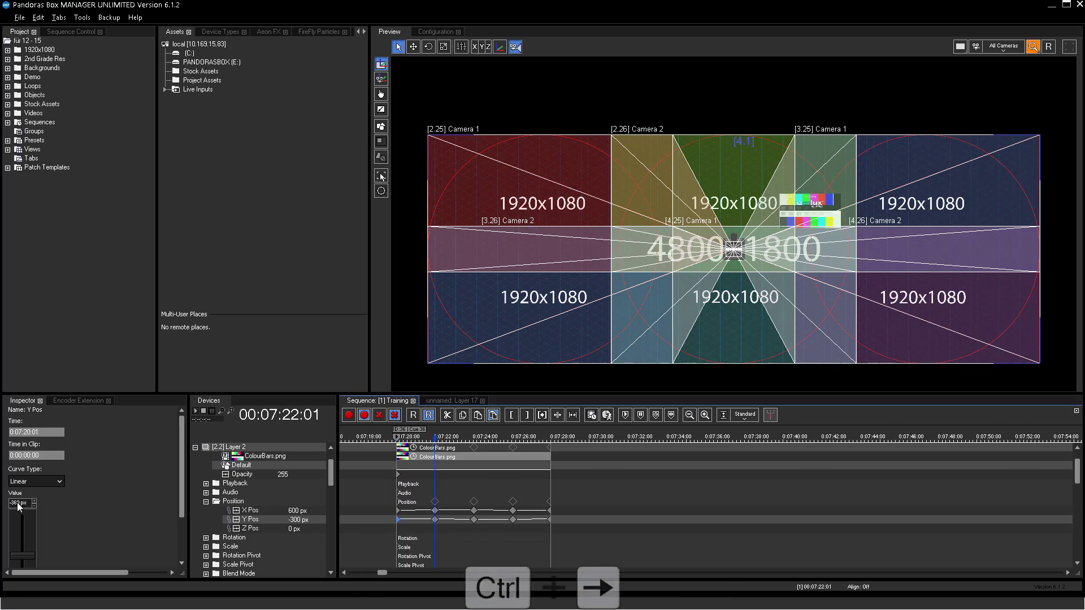
left_click(318, 507)
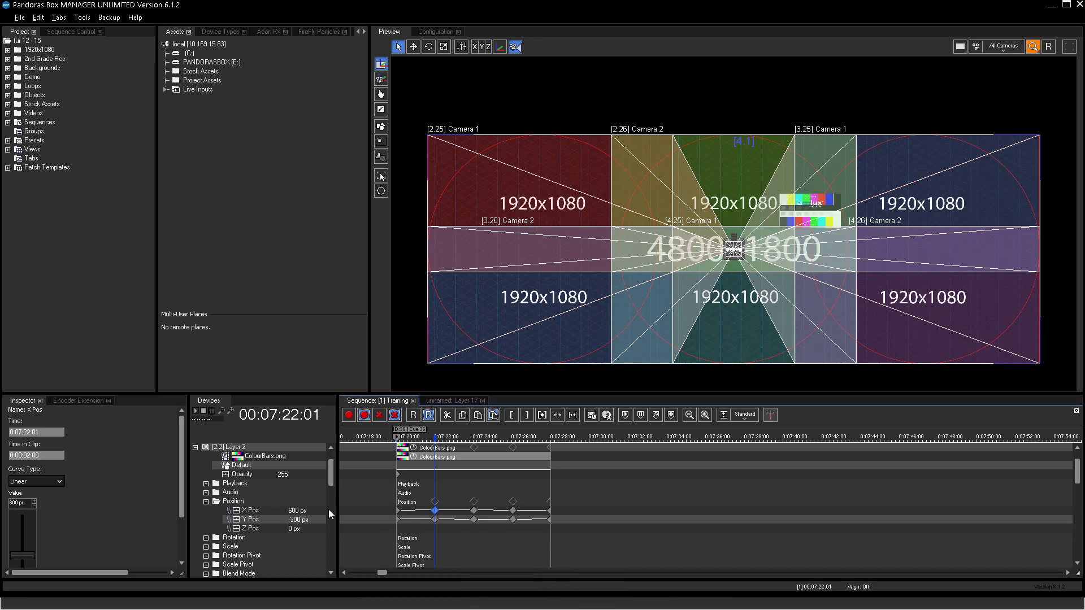
double_click(22, 506)
type("1440")
key("Return")
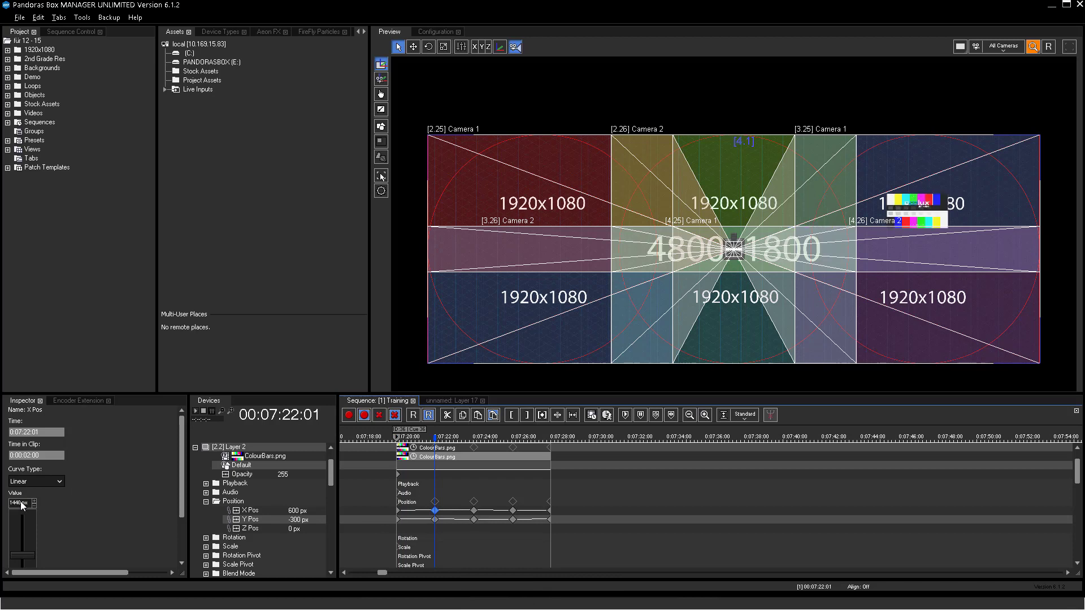
left_click(435, 519)
double_click(19, 507)
key("Return")
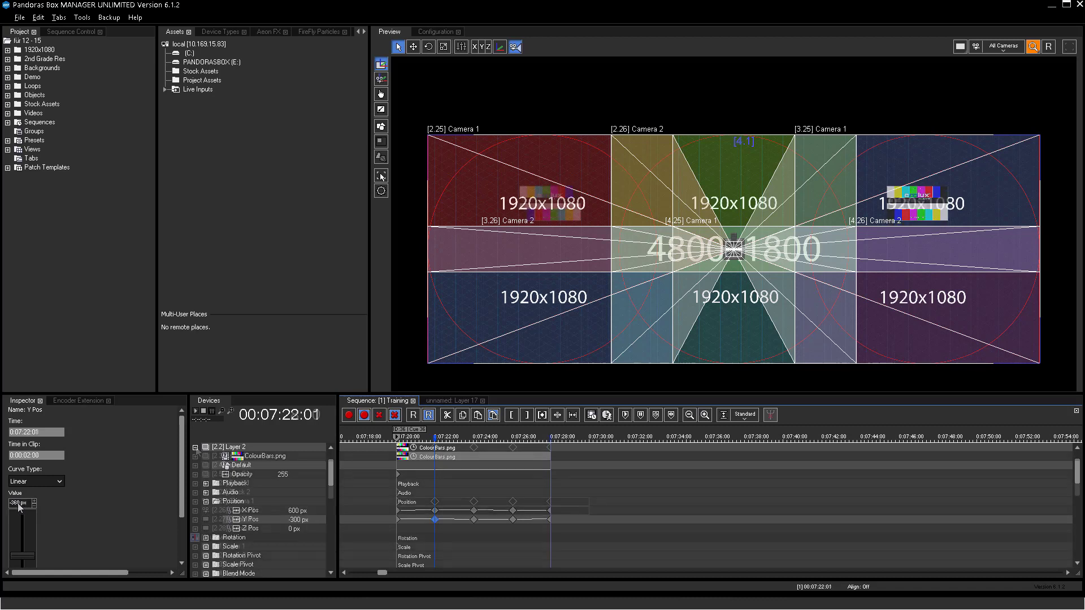
Duplicate the colour-bars clip onto Layer 3 and check its position keyframes through to the last one
left_click_drag(432, 456, 431, 471, "ctrl")
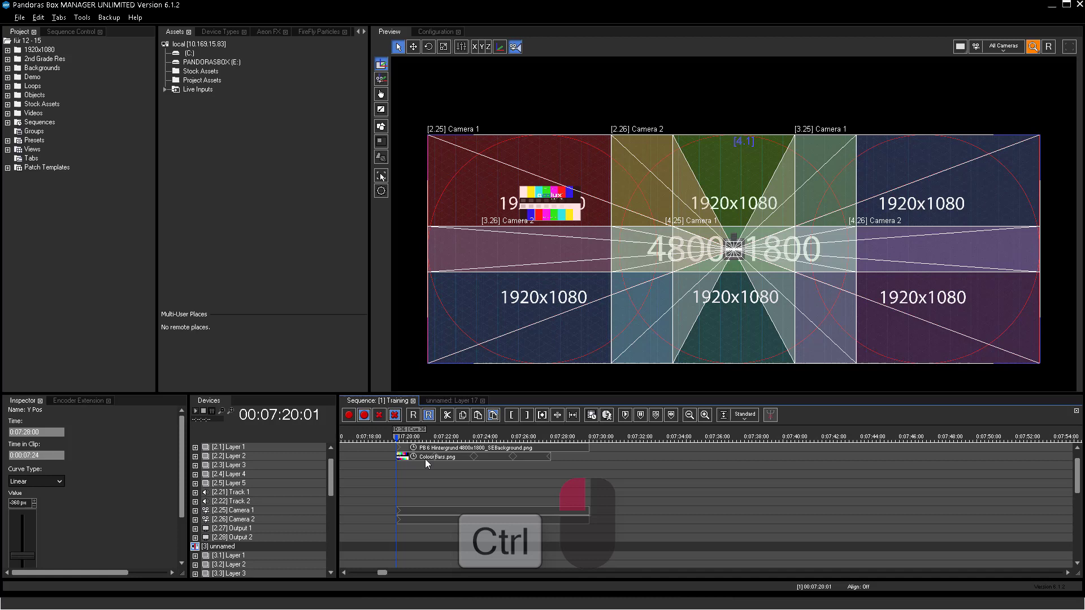
left_click(195, 465)
left_click(205, 502)
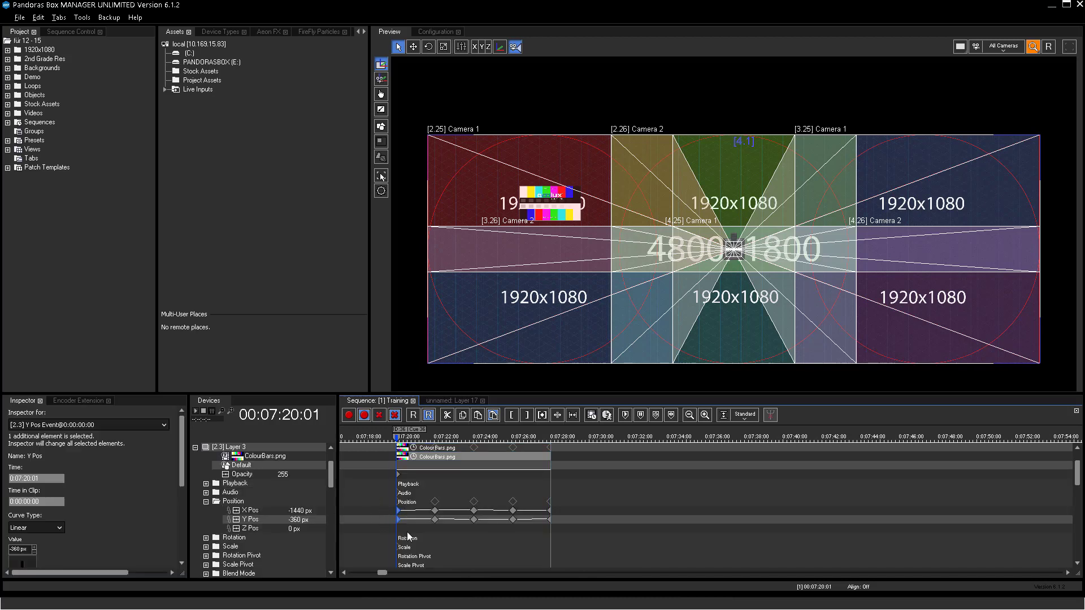
left_click_drag(589, 497, 436, 524)
left_click(398, 519)
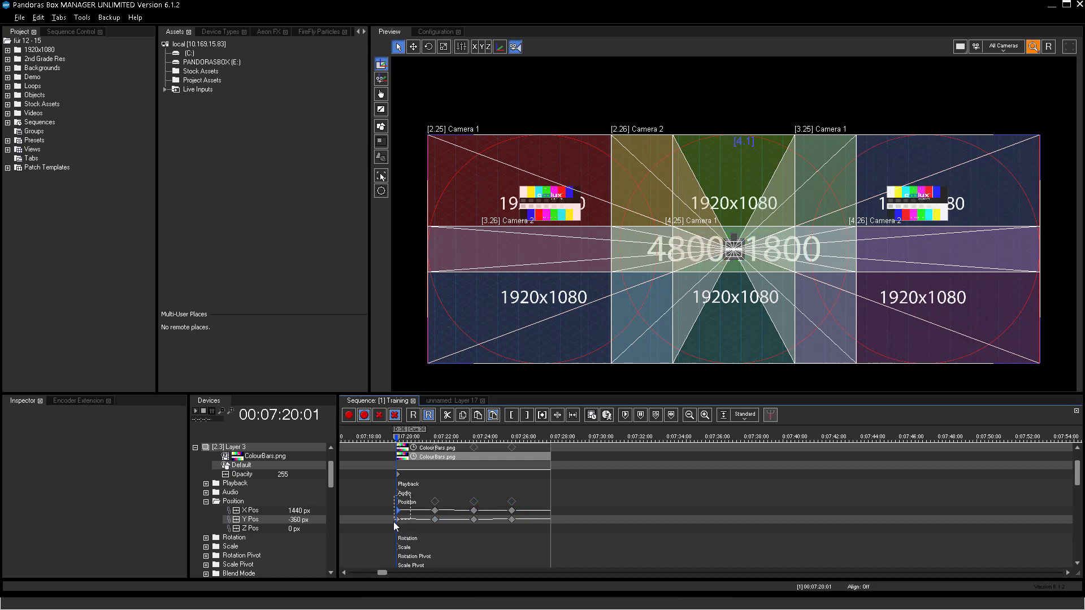
key("space")
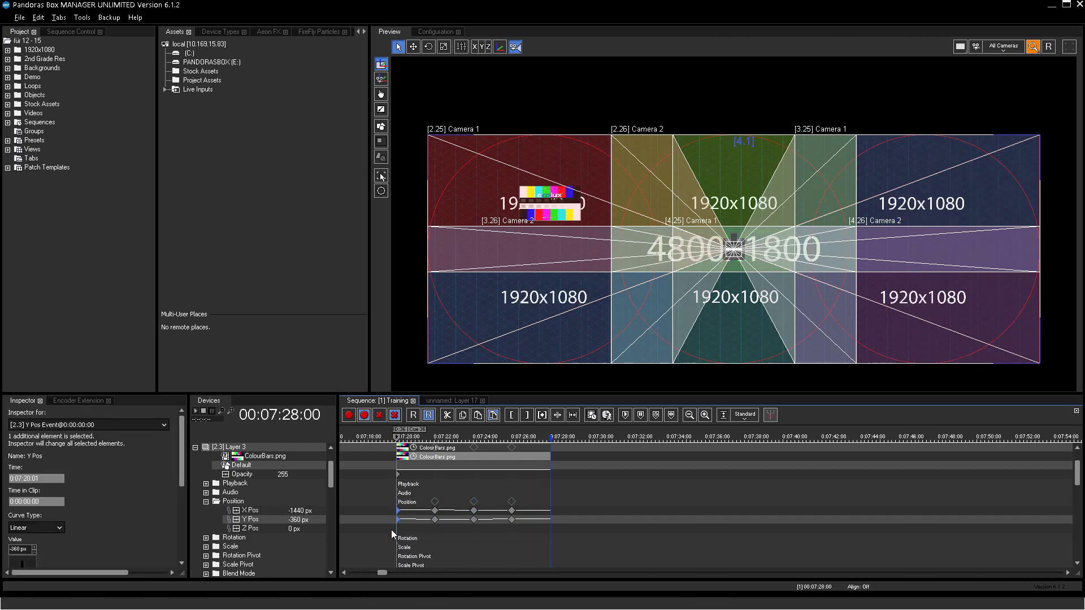
key("Left")
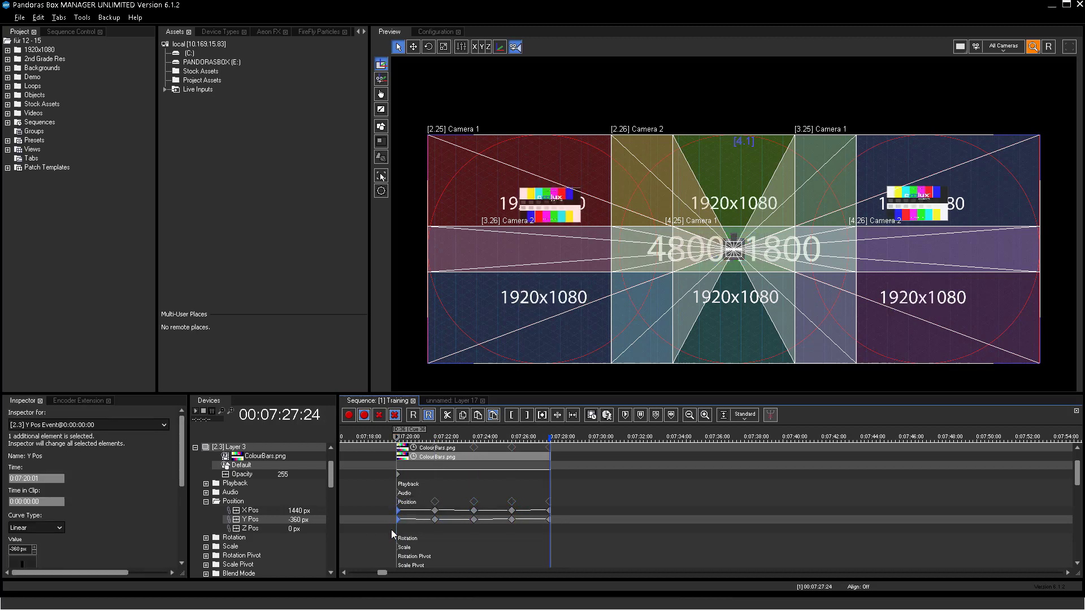
left_click(205, 502)
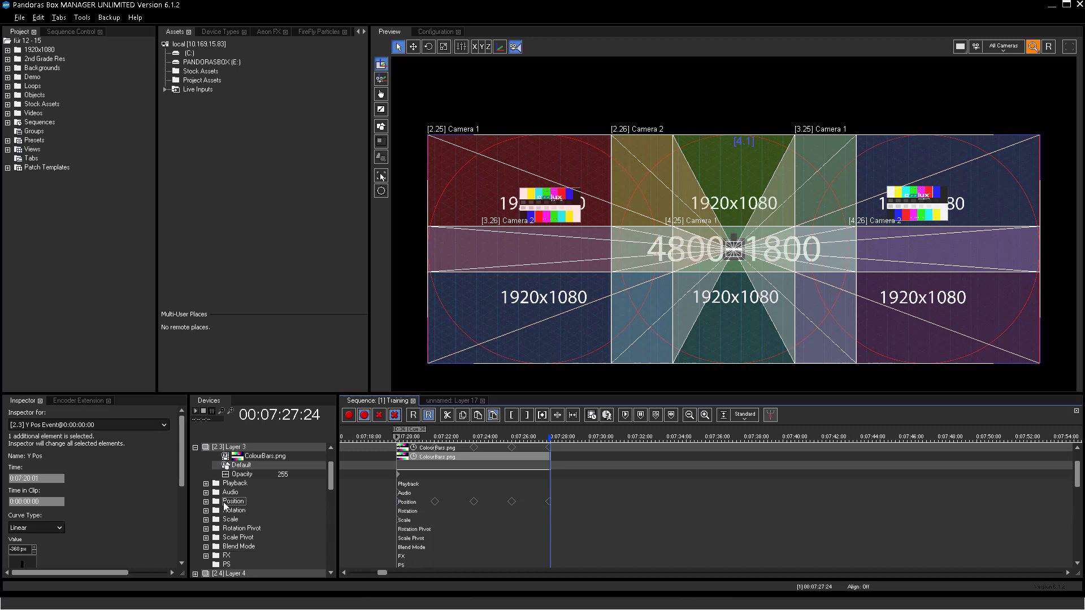
left_click(195, 448)
Copy the colour-bars clip onto Layer 4 and play the sequence from near its start
left_click(440, 449)
left_click_drag(421, 447, 419, 459)
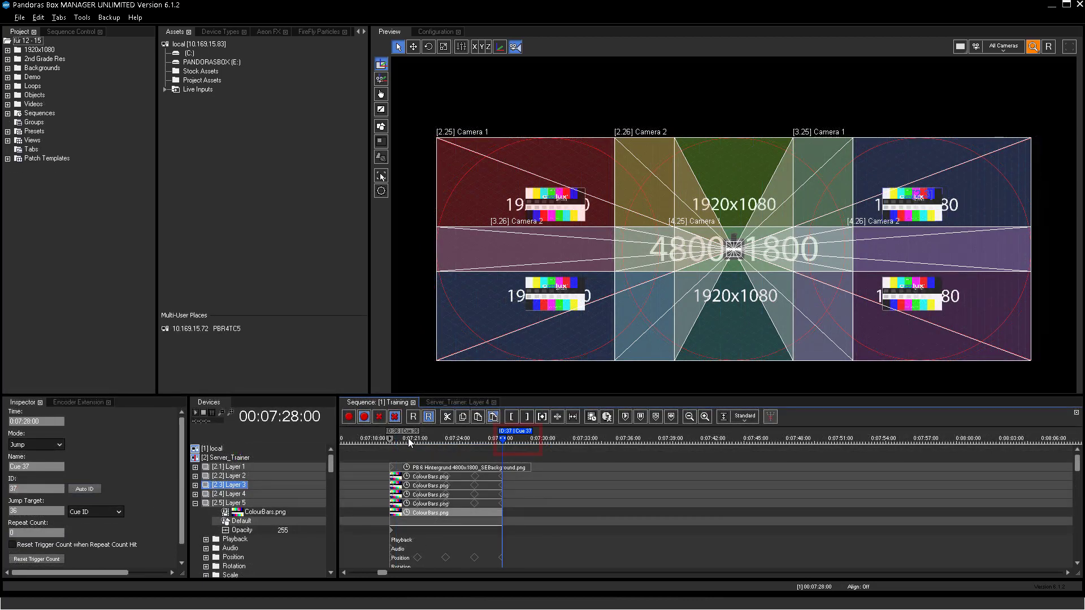
left_click(407, 441)
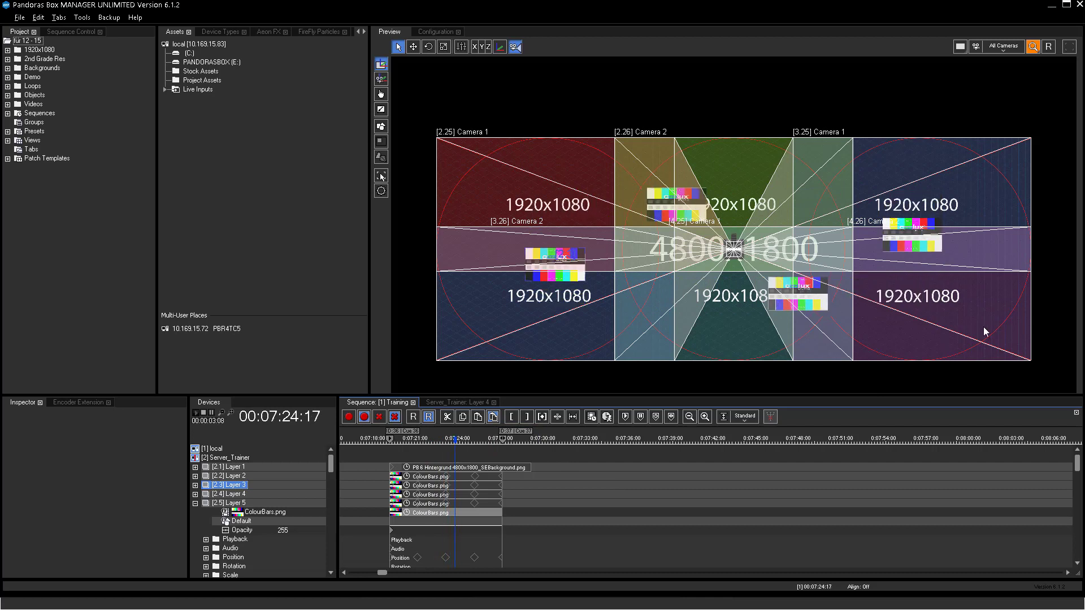
left_click(995, 47)
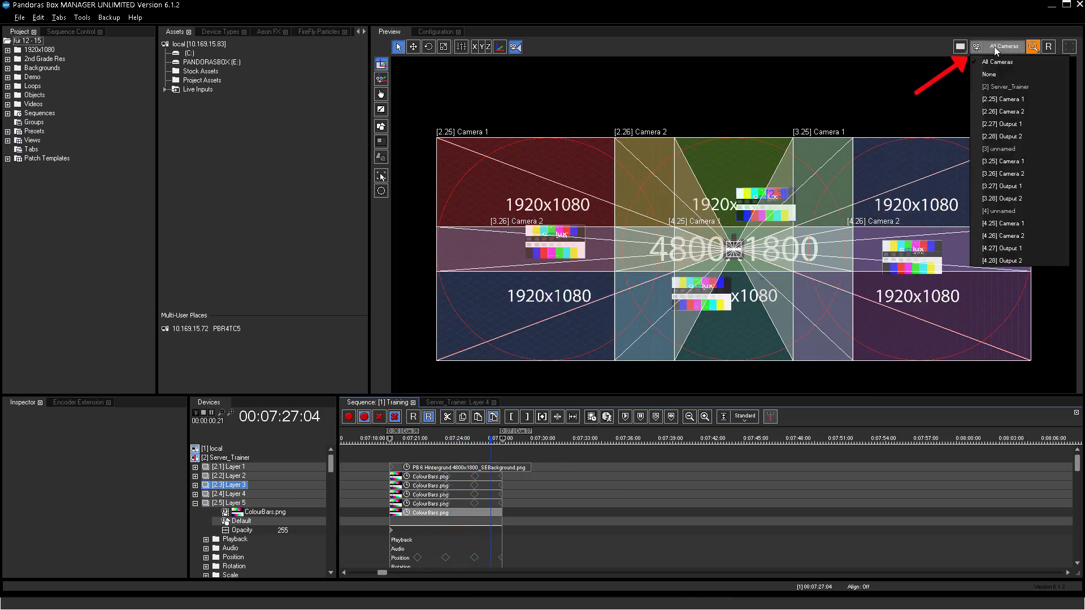
left_click(1019, 125)
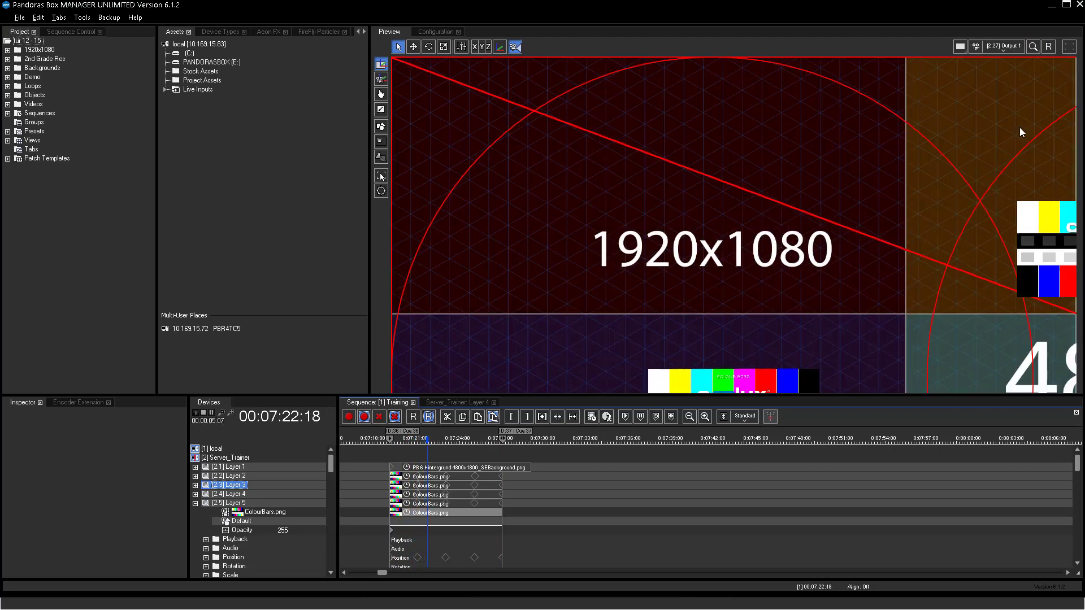
left_click(1008, 49)
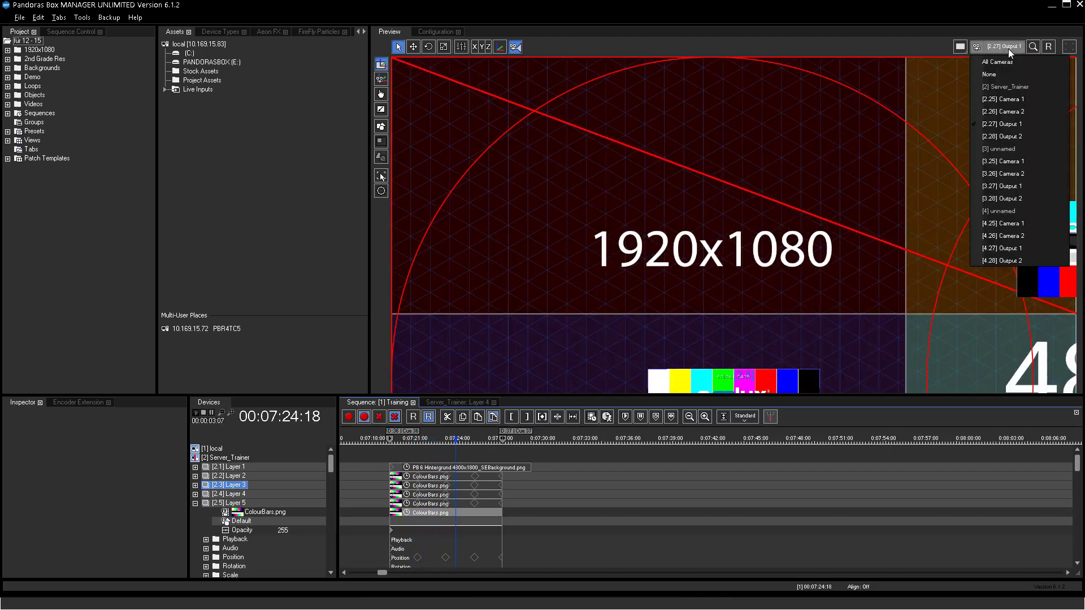
left_click(1015, 191)
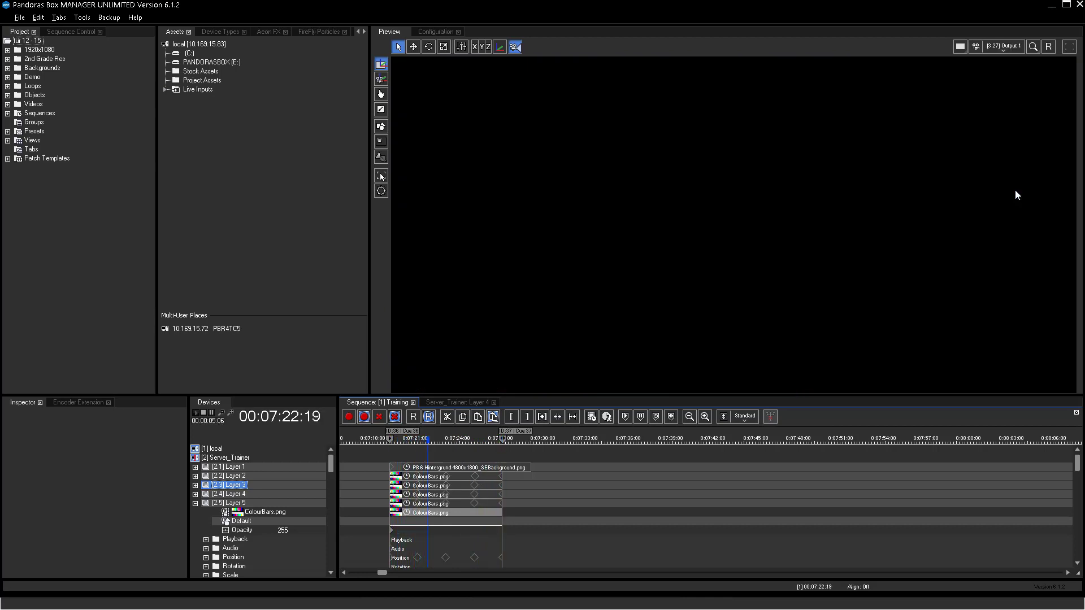
left_click(1001, 46)
left_click(1001, 47)
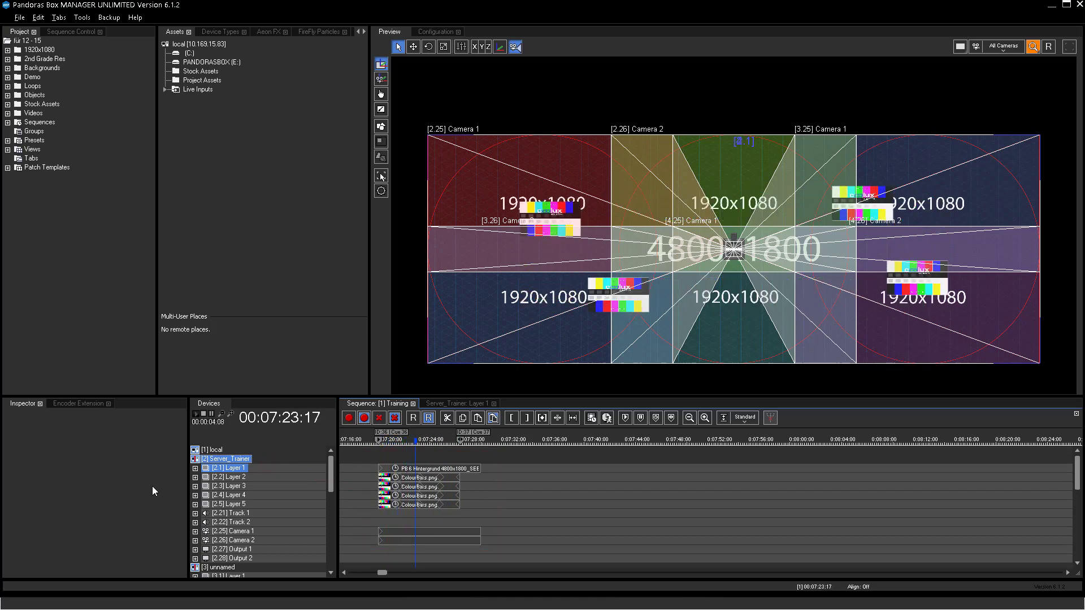
Copy the background and four ColourBars clips and paste them onto site 3's layers from Layer 1
left_click(368, 441)
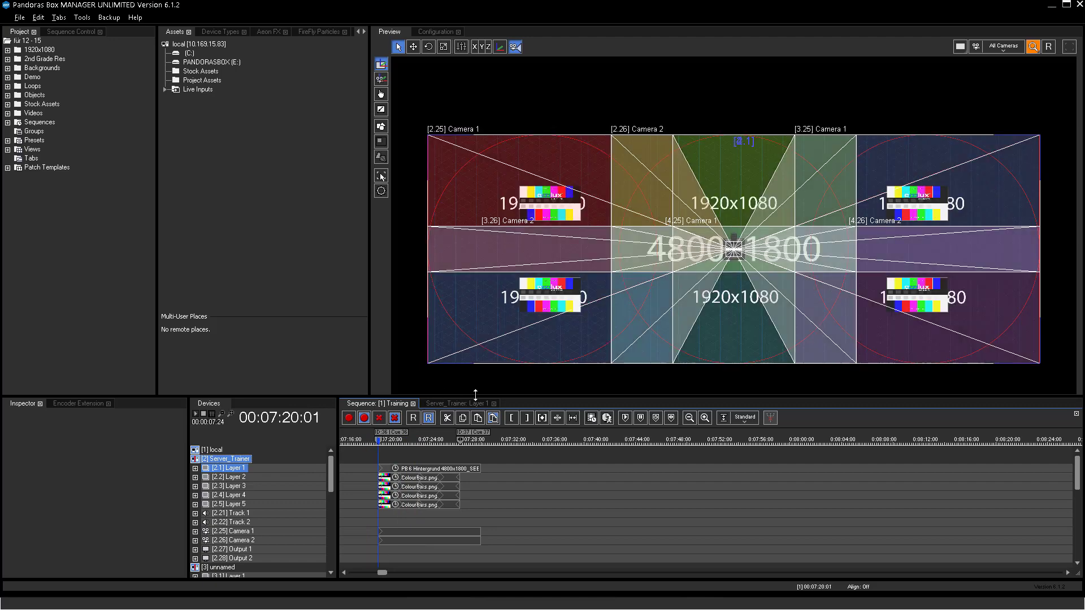
left_click_drag(469, 397, 469, 229)
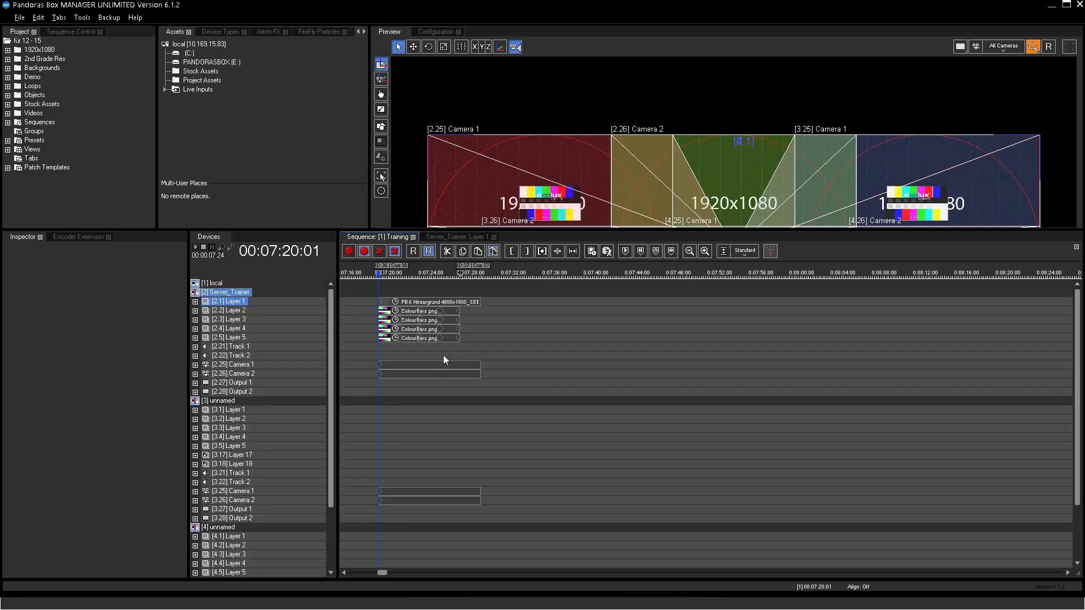
left_click_drag(494, 293, 350, 350)
key("ctrl+c")
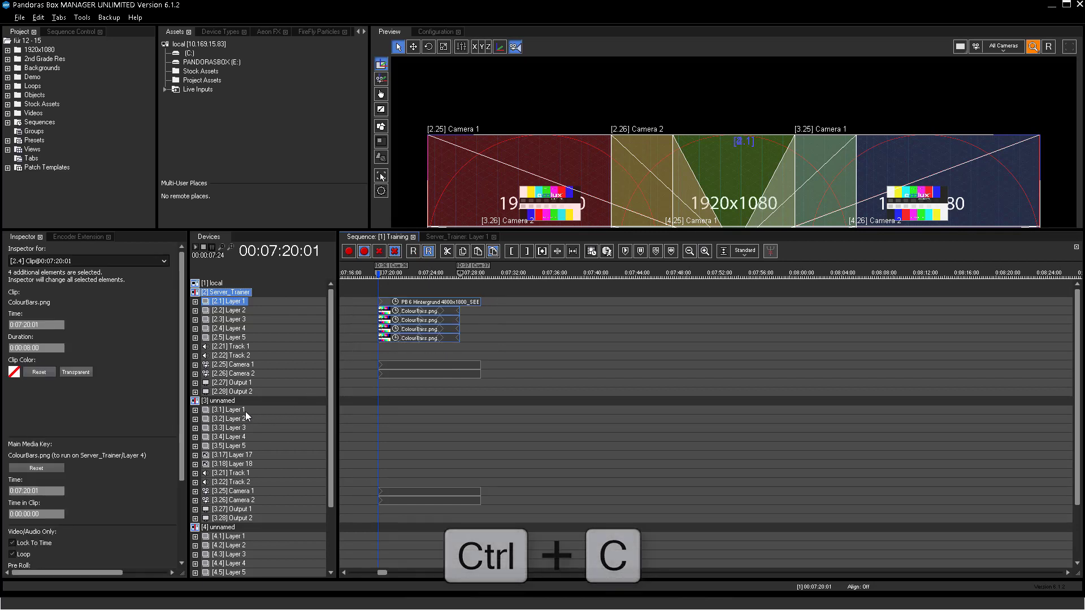
left_click(240, 413)
key("ctrl+shift+v")
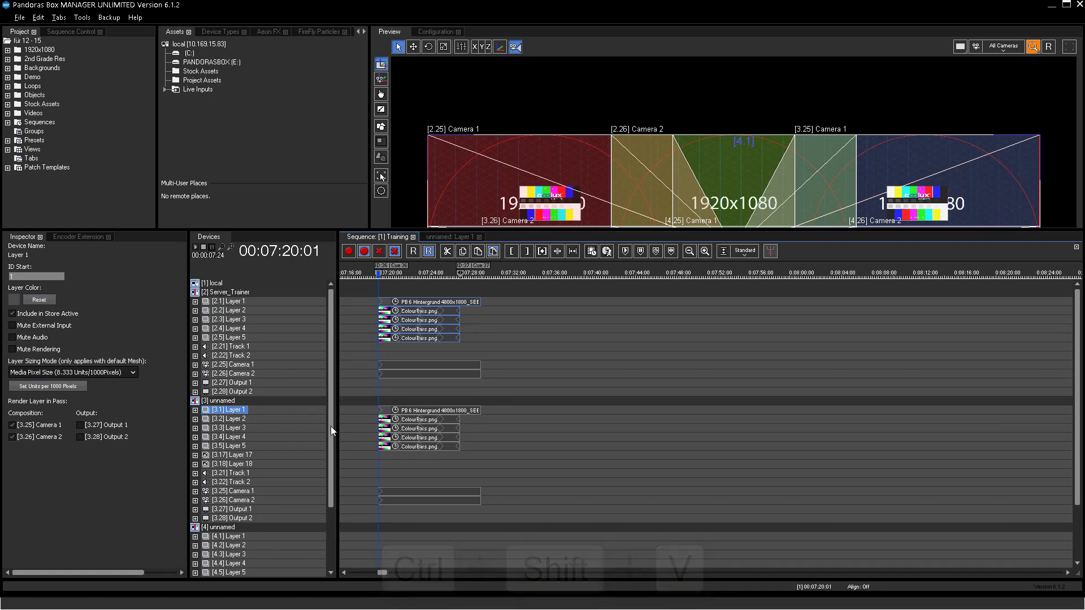
scroll(331, 426, "down", 1)
Paste the same clips onto site 4's layers, play the sequence and enlarge the preview
left_click(239, 520)
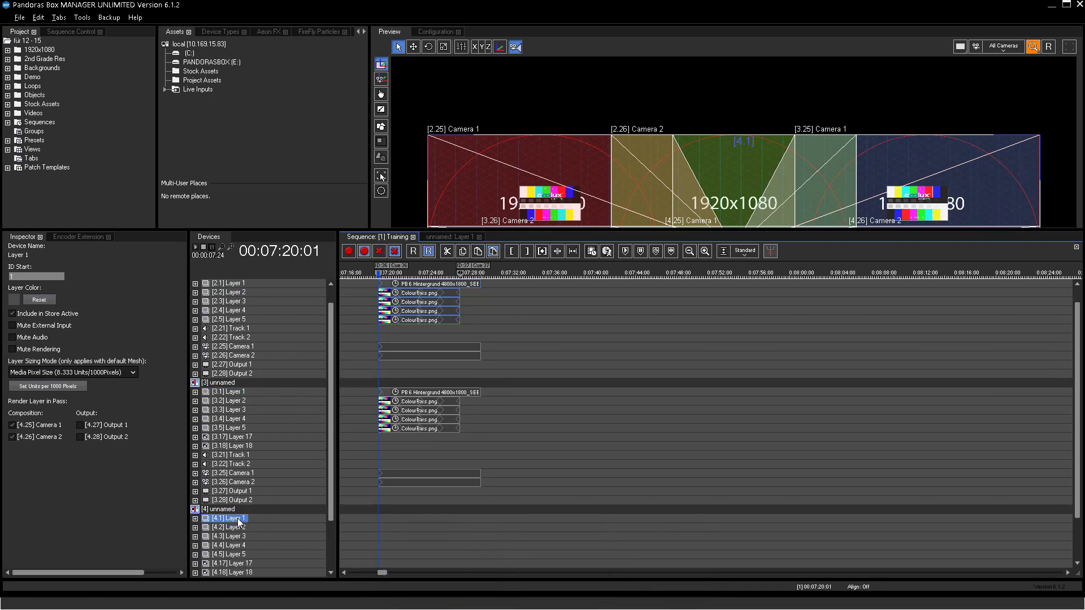
key("ctrl+shift+v")
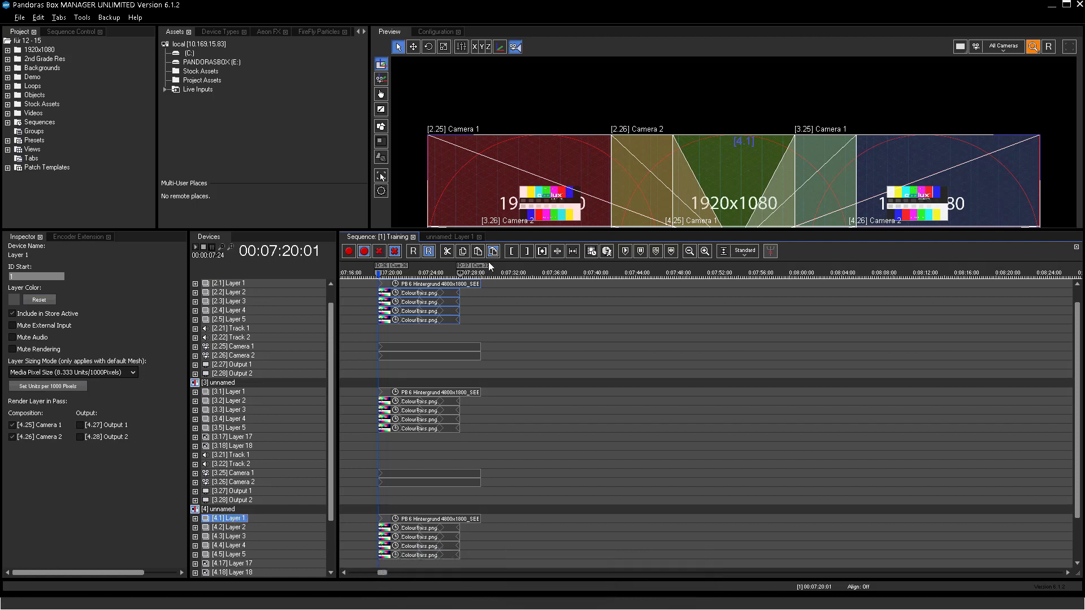
key("space")
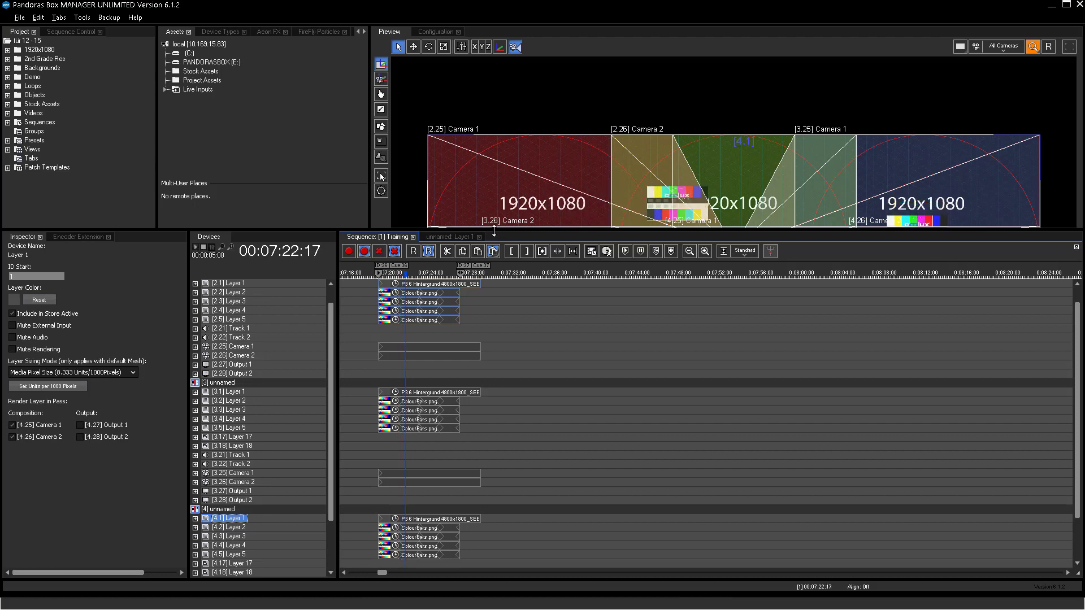
left_click_drag(493, 231, 488, 391)
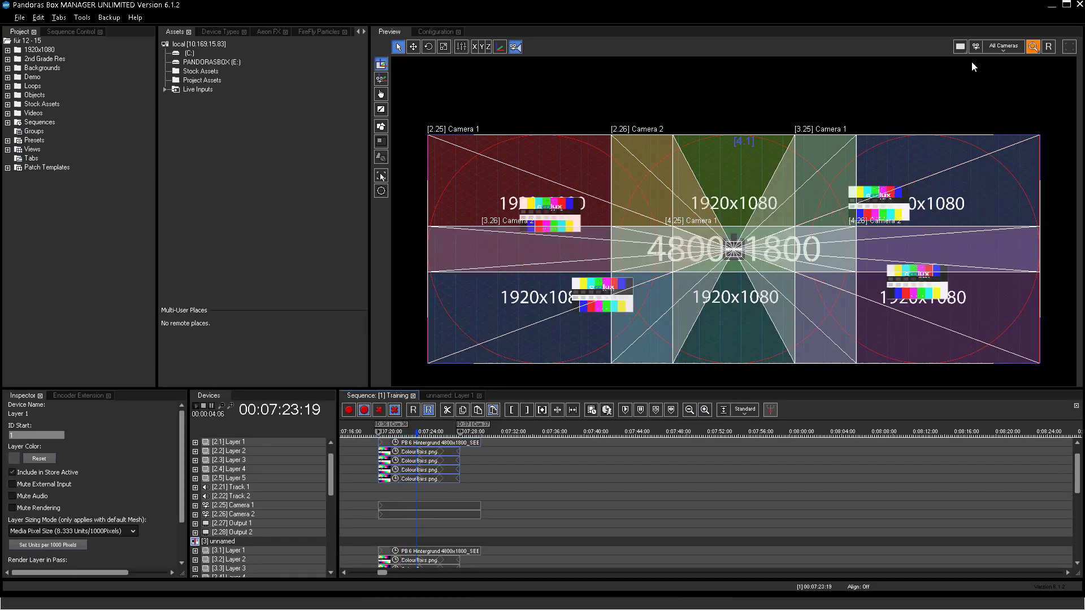
Preview site 3's [3.27] Output 1 and [3.28] Output 2 to check the colour bars
left_click(1004, 47)
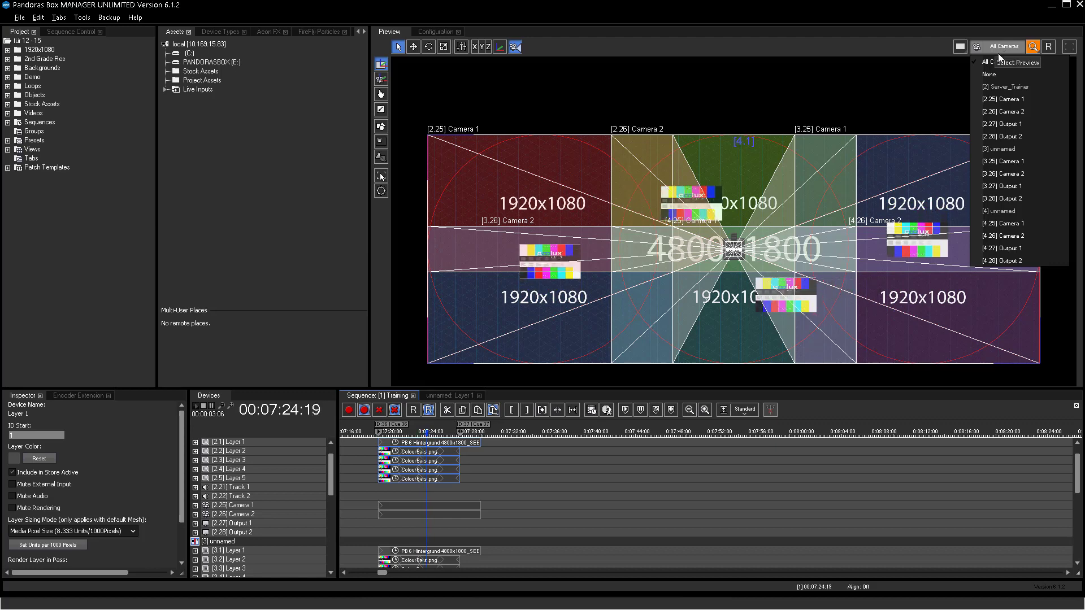
left_click(1009, 185)
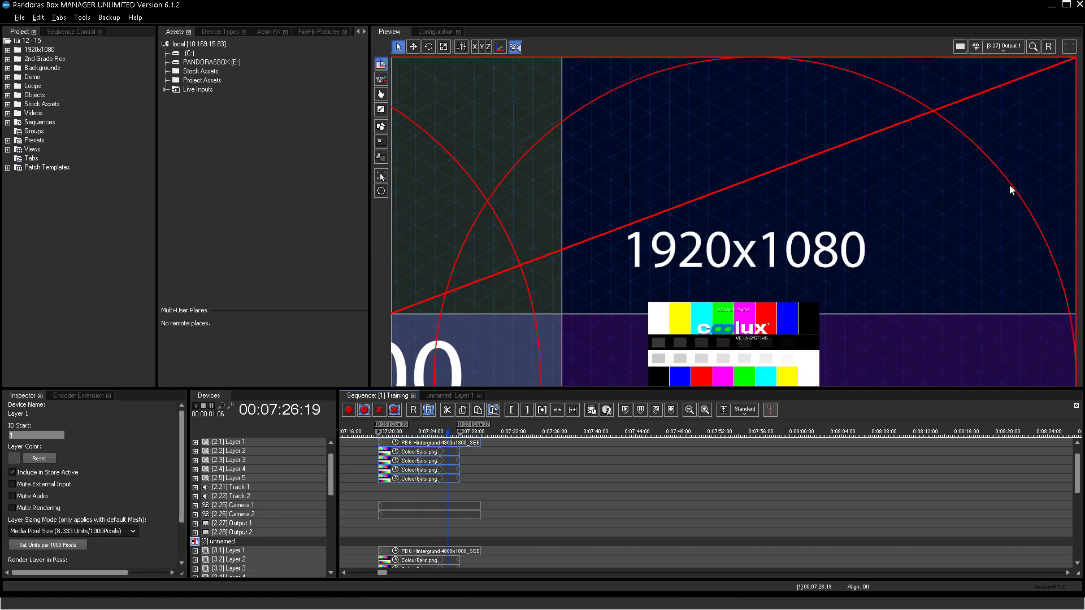
left_click(1008, 47)
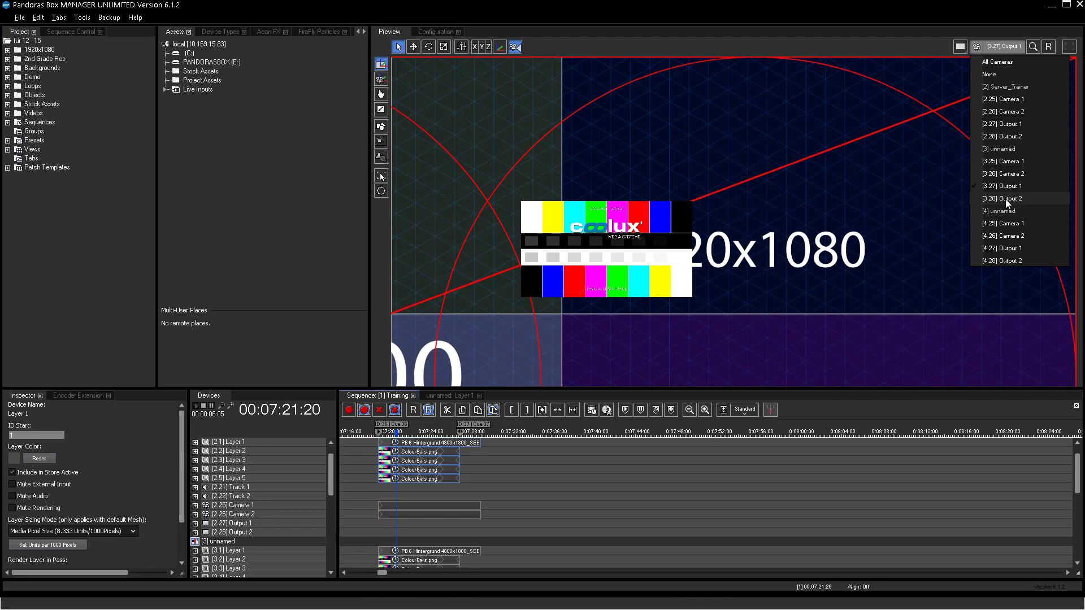
left_click(1008, 199)
Preview site 4's [4.27] Output 1 and [4.28] Output 2, then return to All Cameras
left_click(1003, 46)
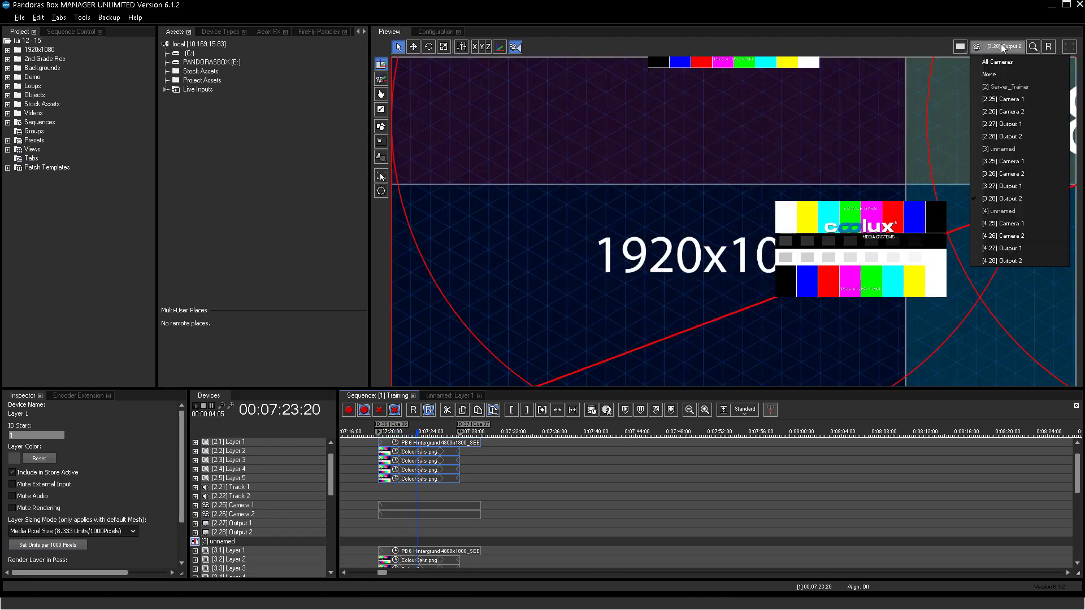
left_click(1009, 248)
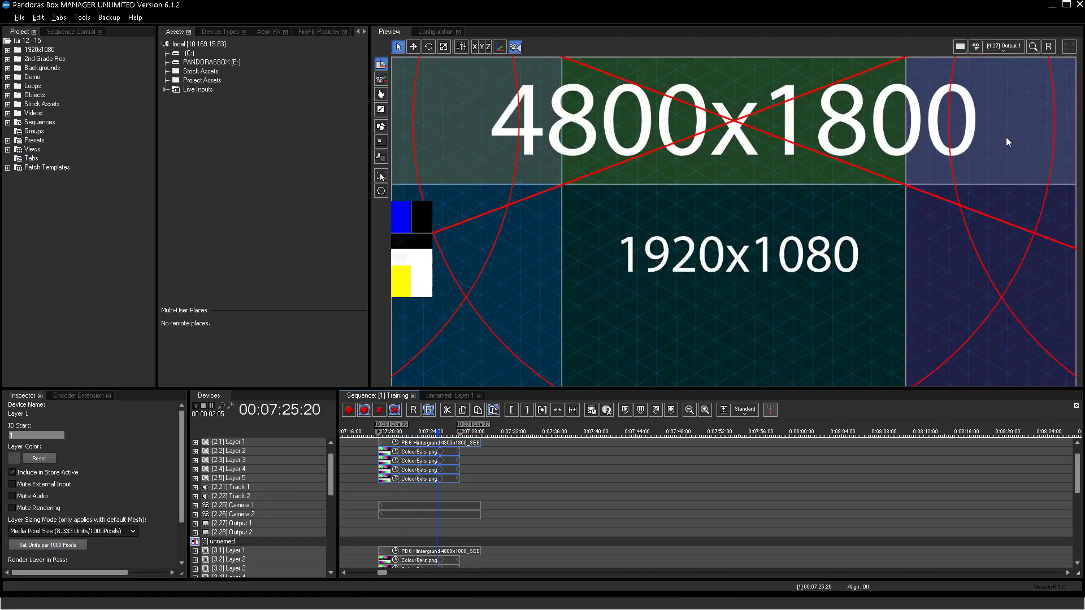
left_click(1003, 47)
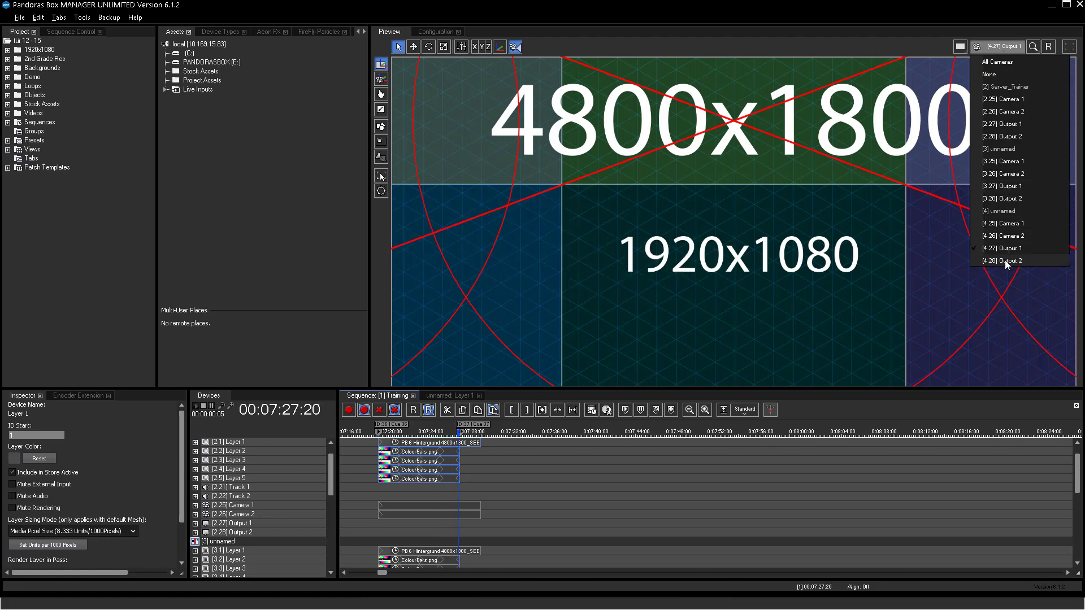
left_click(1006, 260)
left_click(1009, 48)
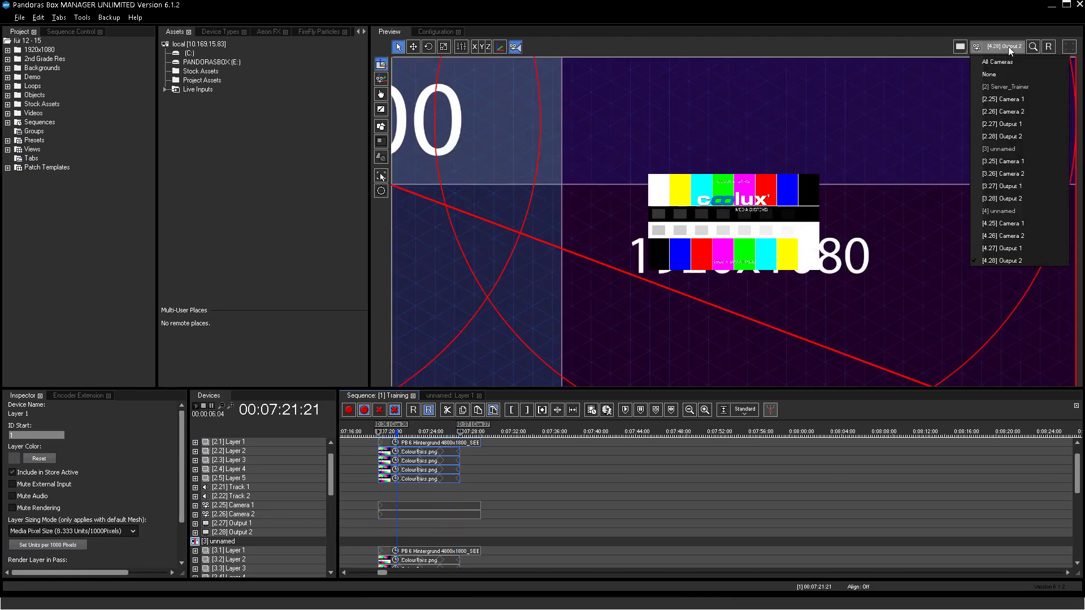
left_click(998, 63)
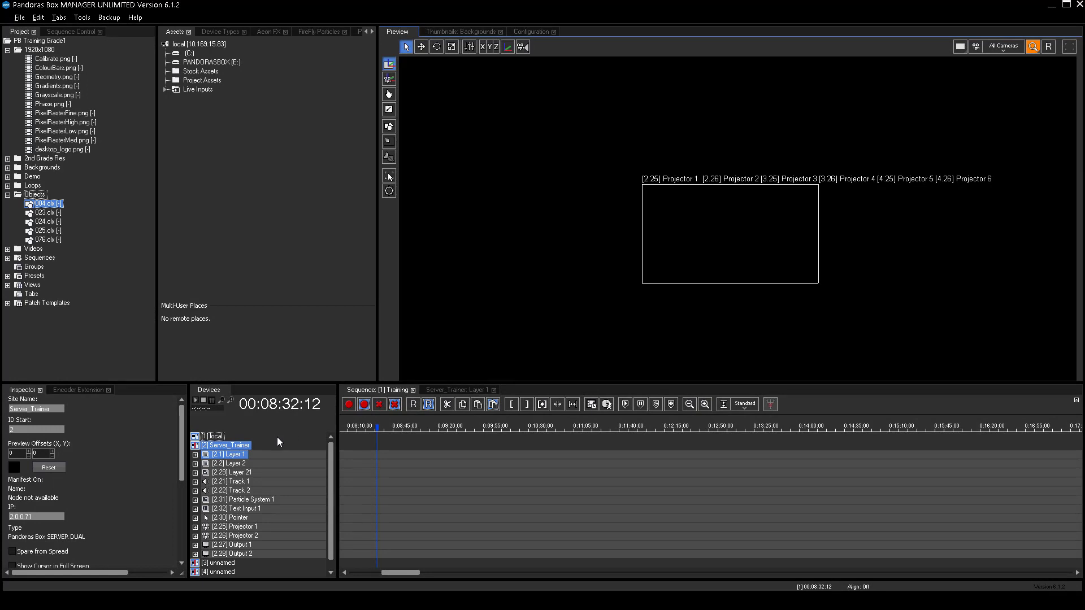
right_click(248, 446)
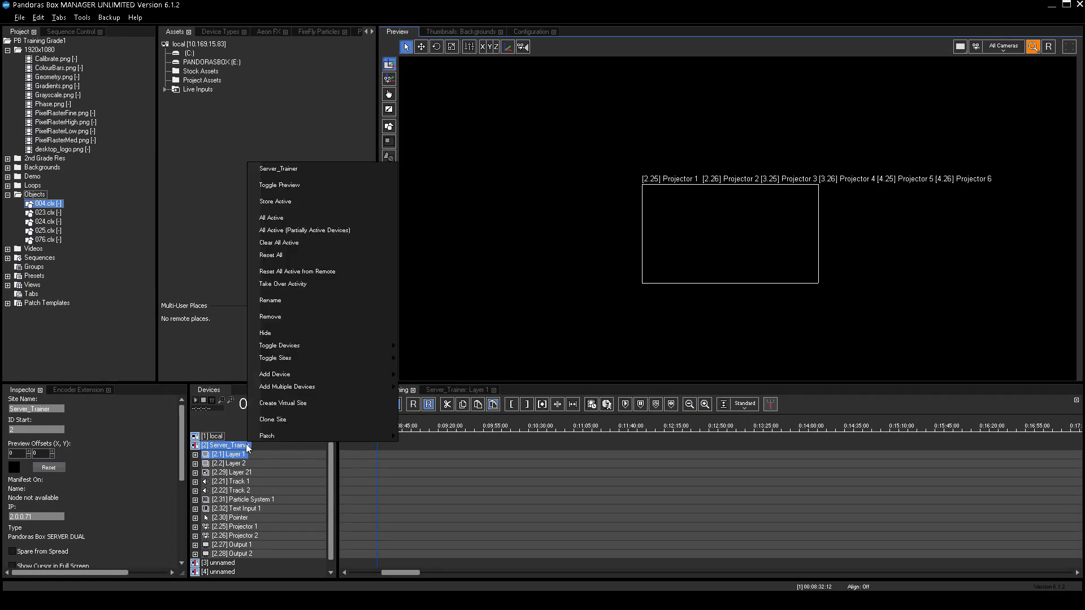
mouse_move(280, 374)
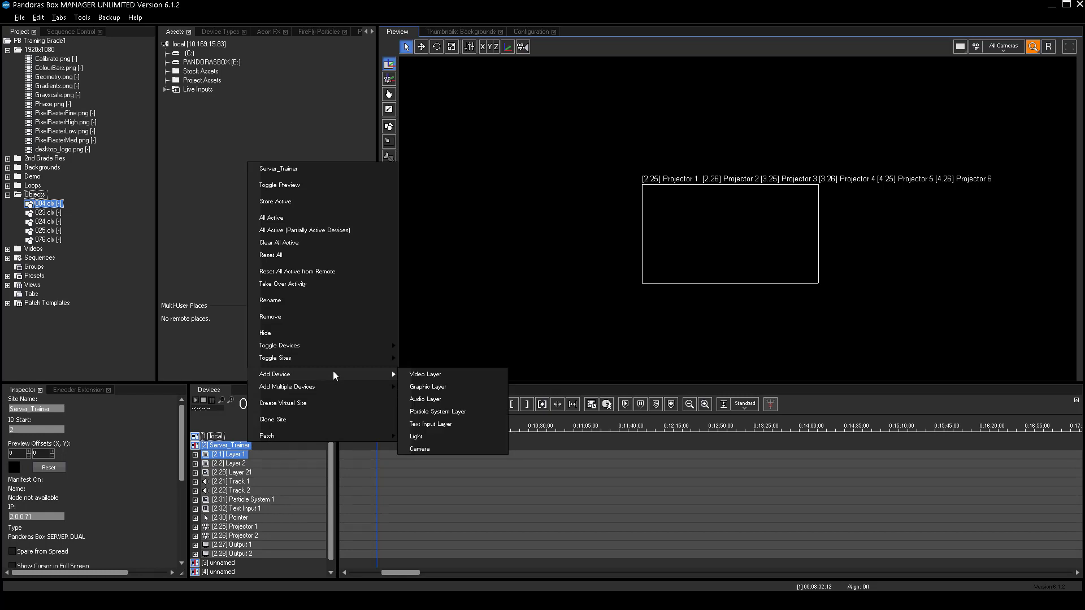
left_click(167, 428)
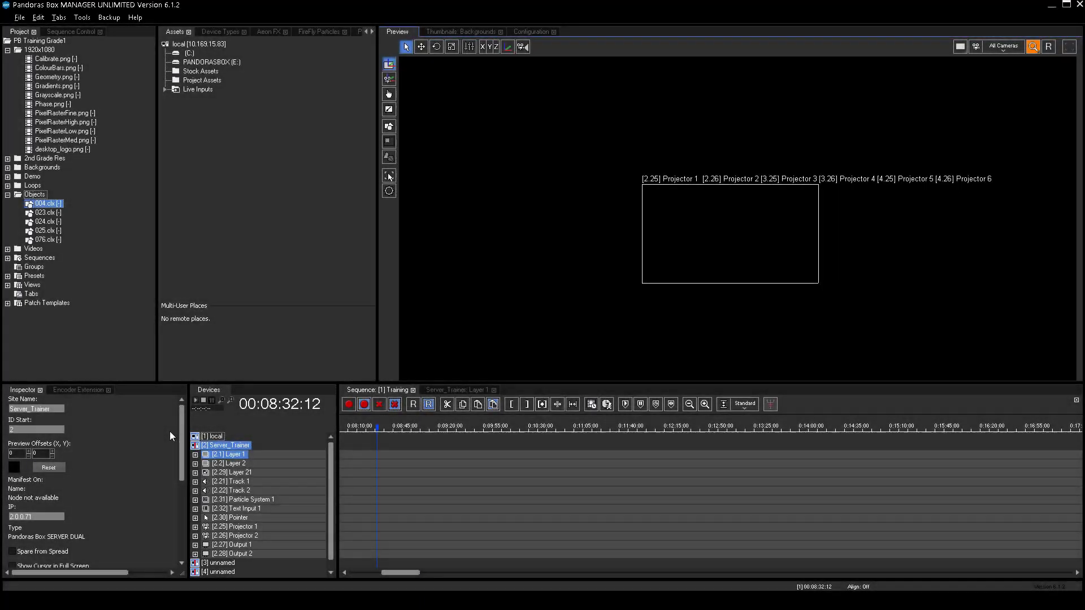
Add a Light device to the [2] Server_Trainer site
right_click(230, 447)
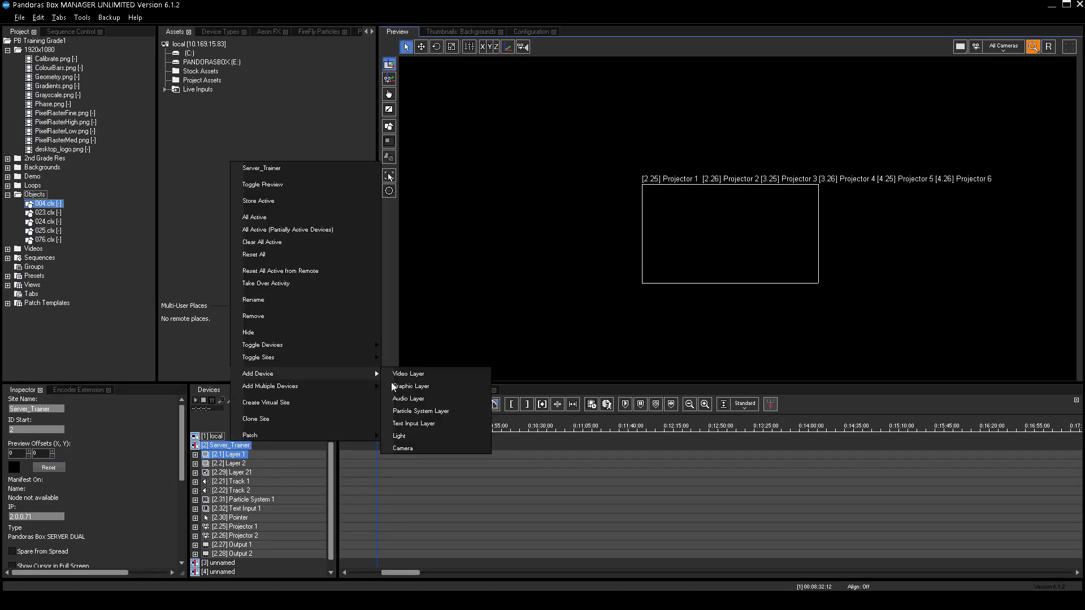
left_click(421, 434)
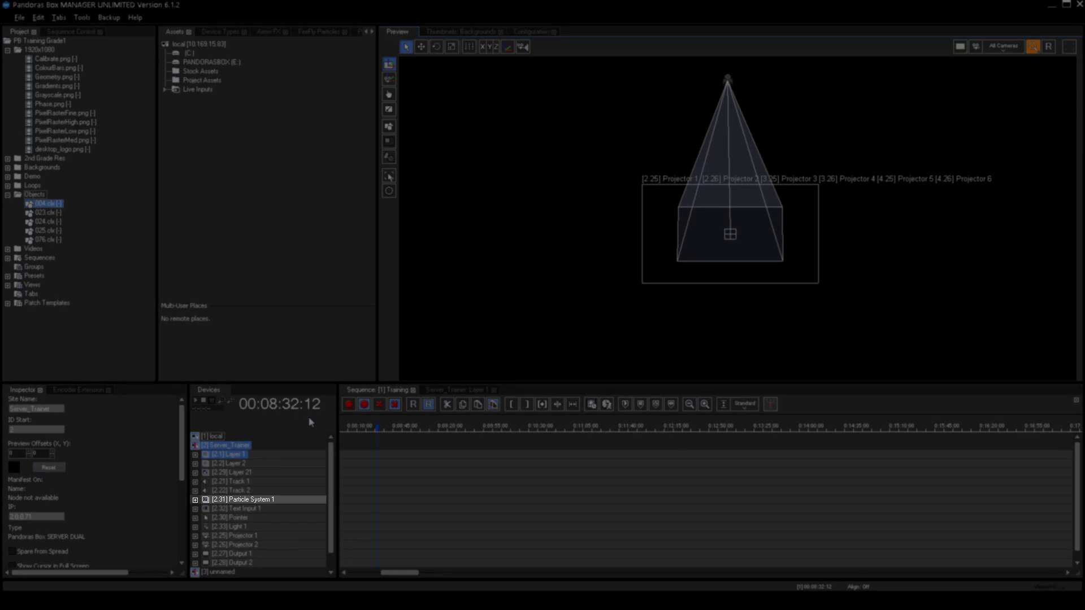
Select [2.31] Particle System 1, view its emitter parameters, then return to the Training sequence
left_click(267, 499)
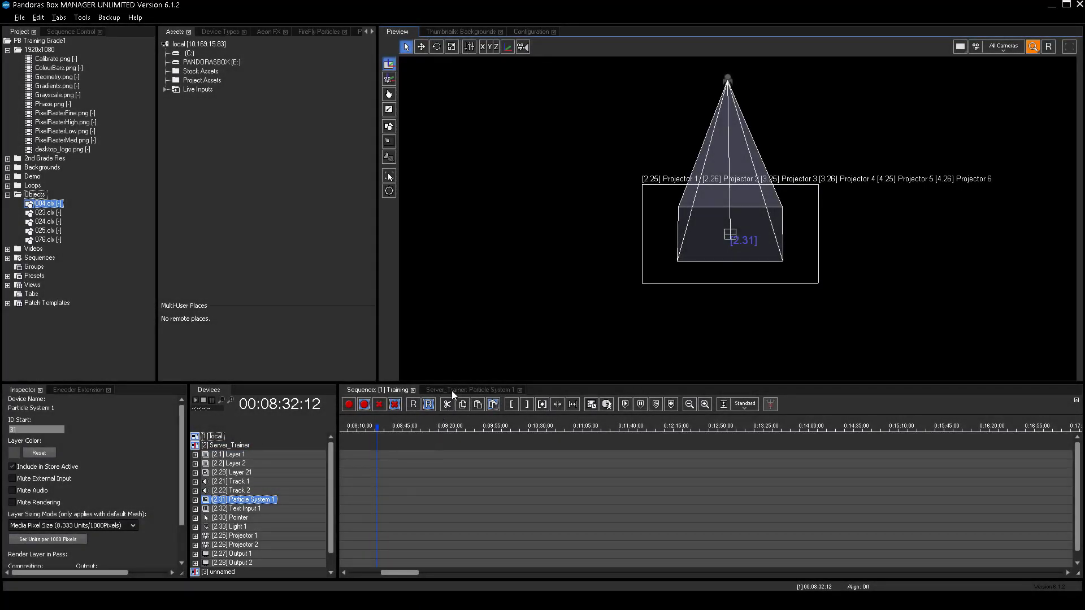
left_click(451, 390)
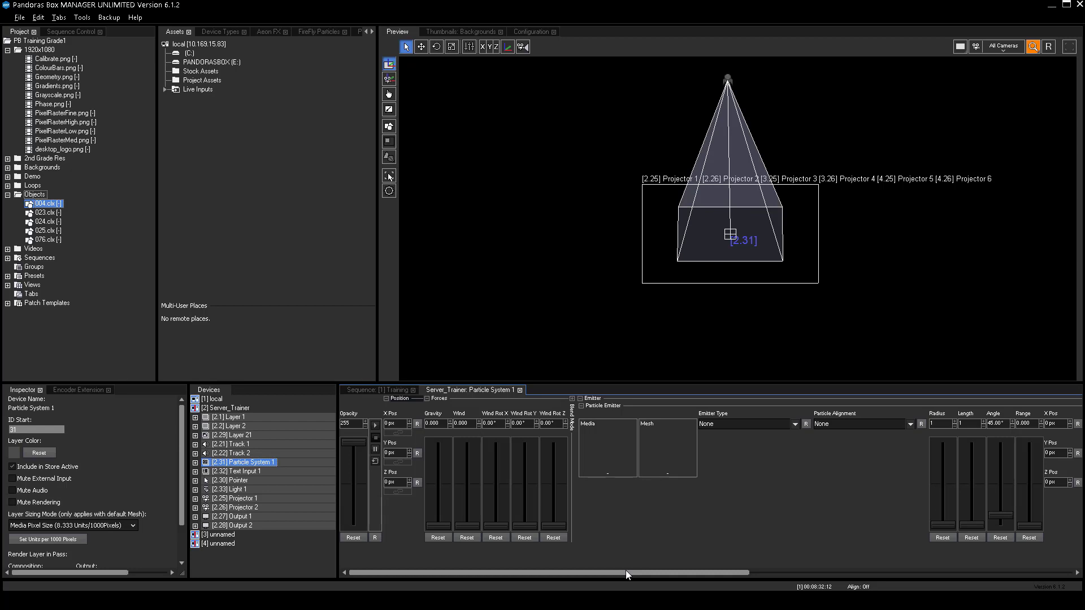
key("ctrl+Tab")
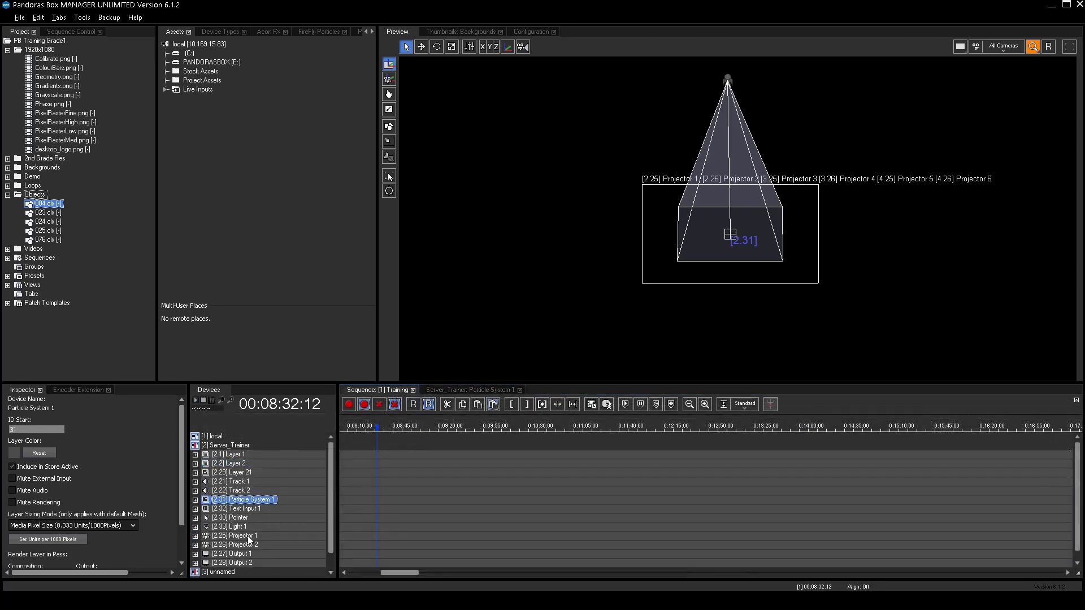
Select Projector 1 in the Devices list to show its camera aspect and render settings in the Inspector
left_click(249, 537)
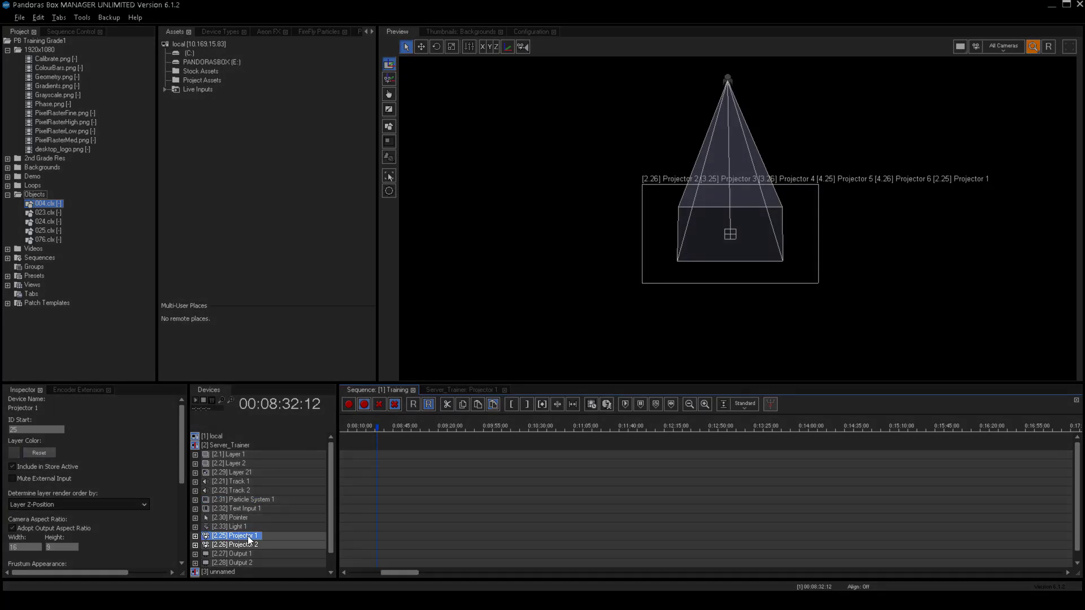